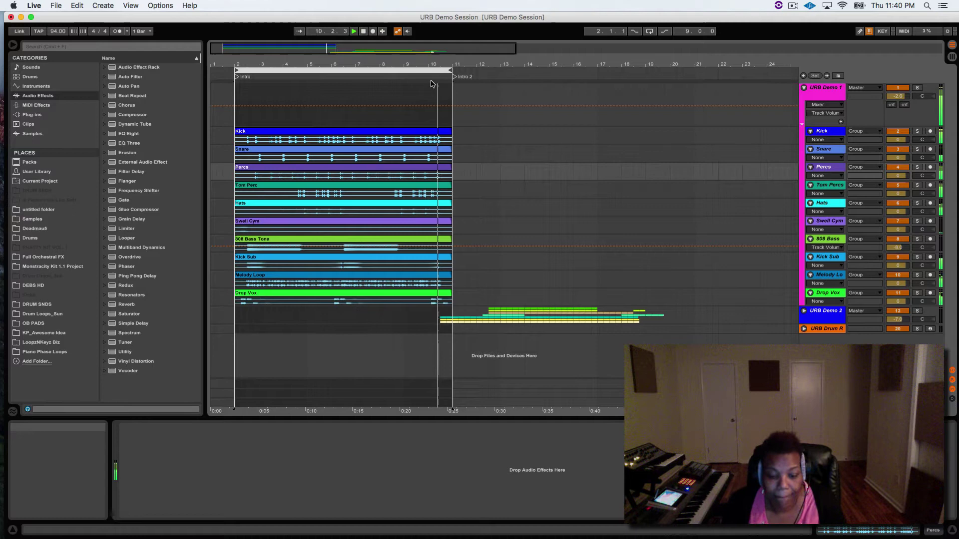
Show the URB Drum Rack, preview KIK 2, then solo Kick and play from bar 2.
{"action": "left_click", "coordinate": [290, 330]}
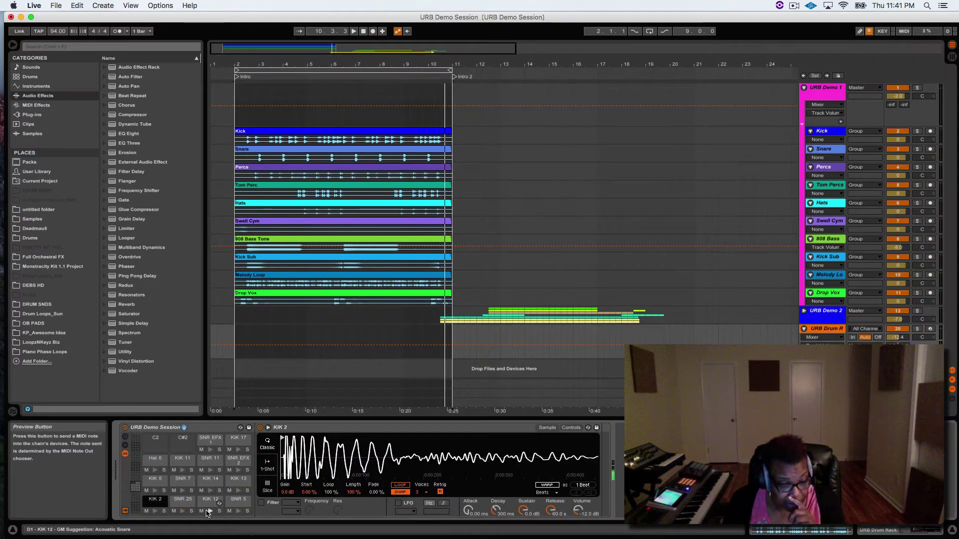
{"action": "left_click", "coordinate": [155, 511]}
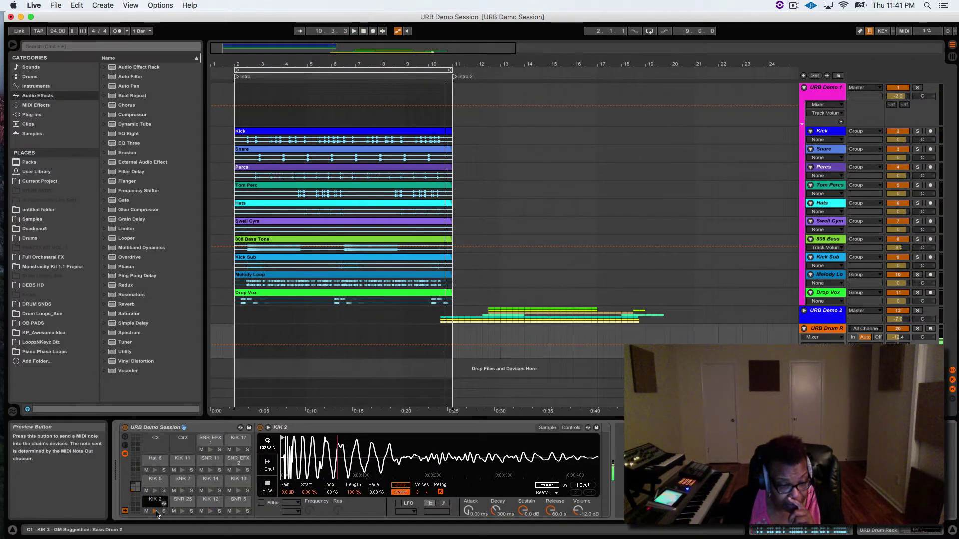
{"action": "left_click", "coordinate": [917, 131]}
{"action": "key", "text": "space"}
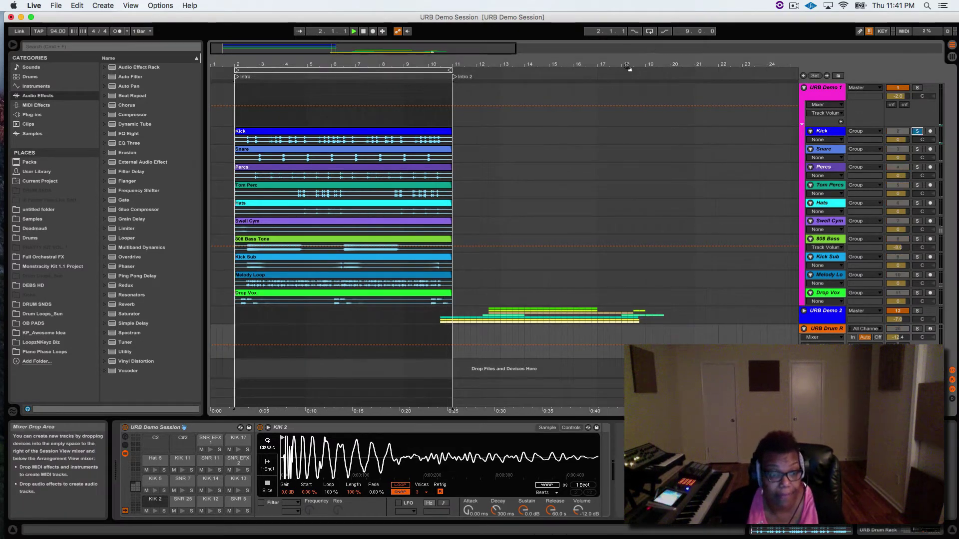
Move the solo through Snare, Percs, Tom Percs, Hats, Swell Cym and 808 Bass, toggling looping.
{"action": "left_click", "coordinate": [361, 71]}
{"action": "left_click", "coordinate": [917, 149]}
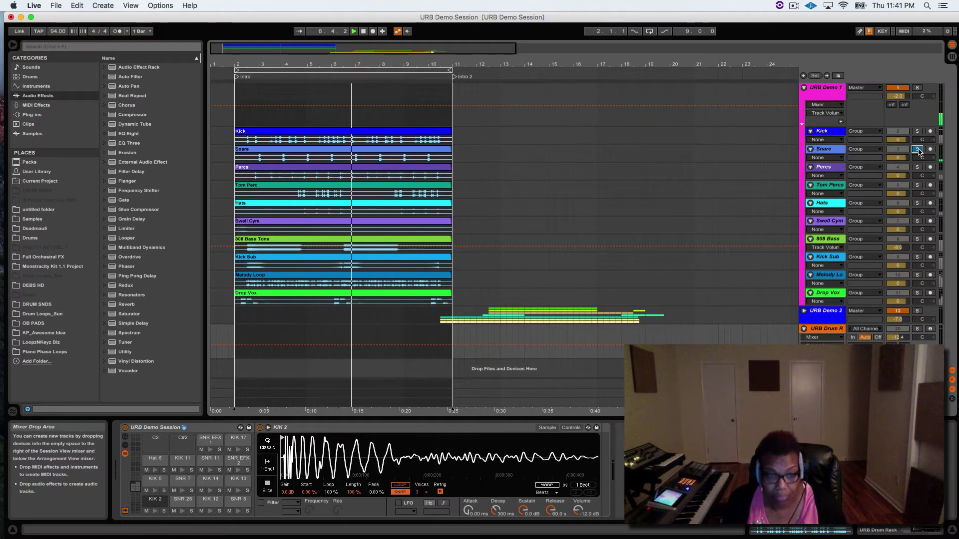
{"action": "left_click", "coordinate": [917, 167]}
{"action": "key", "text": "super+l"}
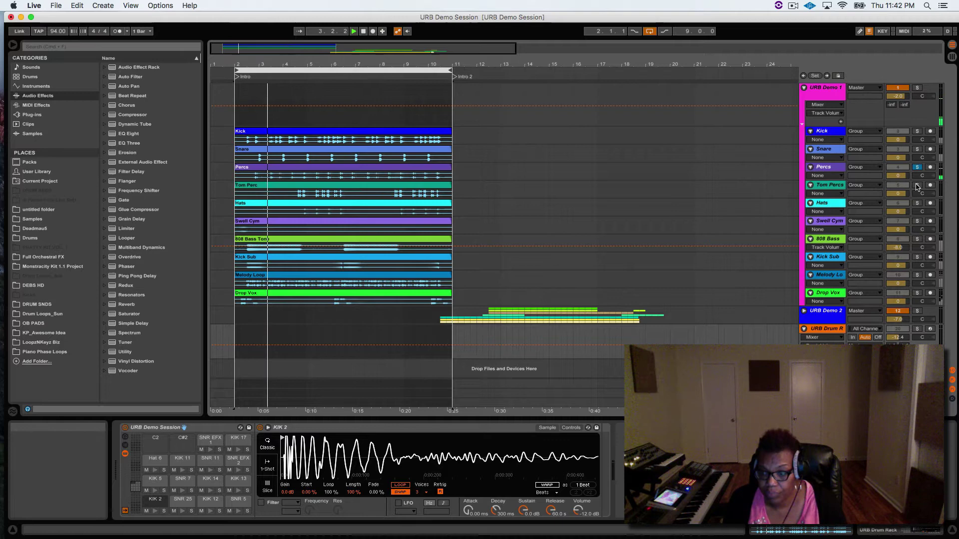
{"action": "left_click", "coordinate": [917, 185]}
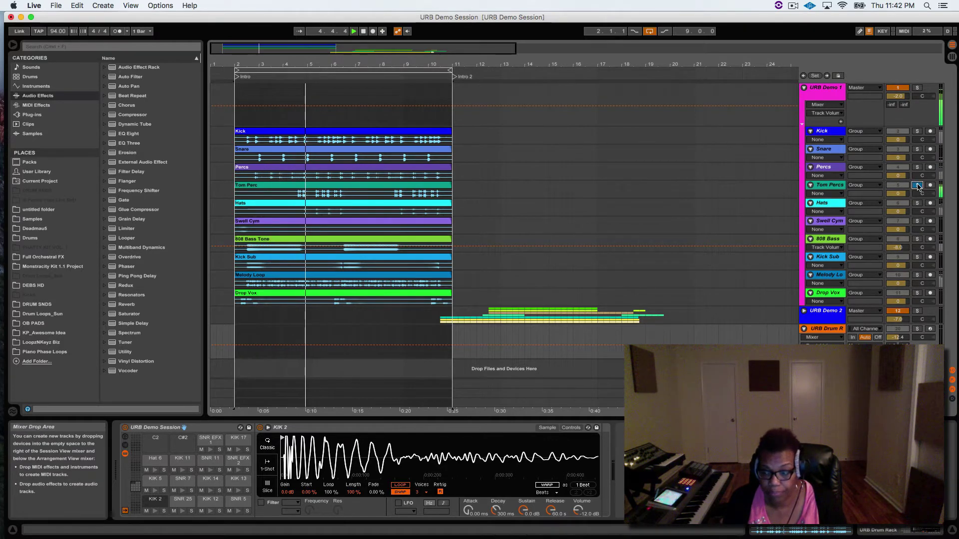
{"action": "left_click", "coordinate": [917, 203]}
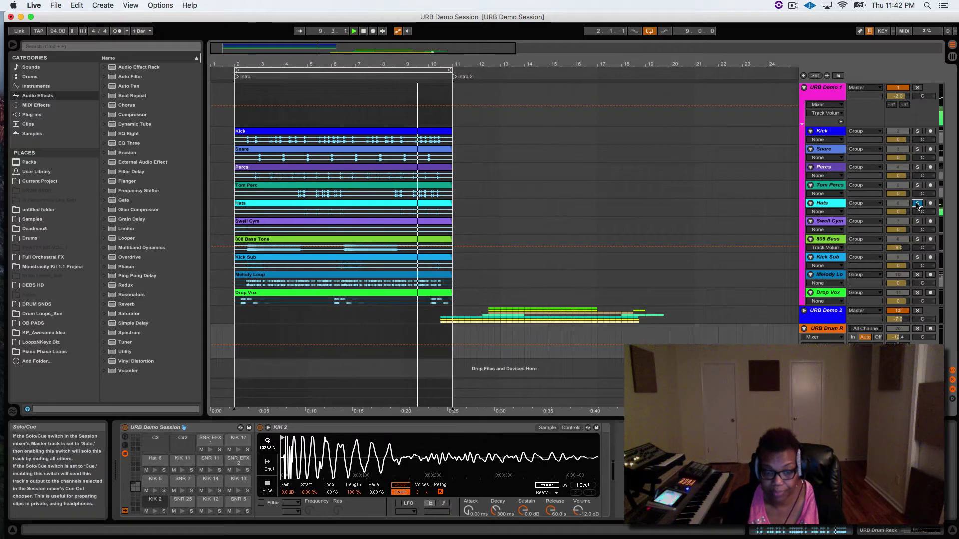
{"action": "left_click", "coordinate": [917, 221]}
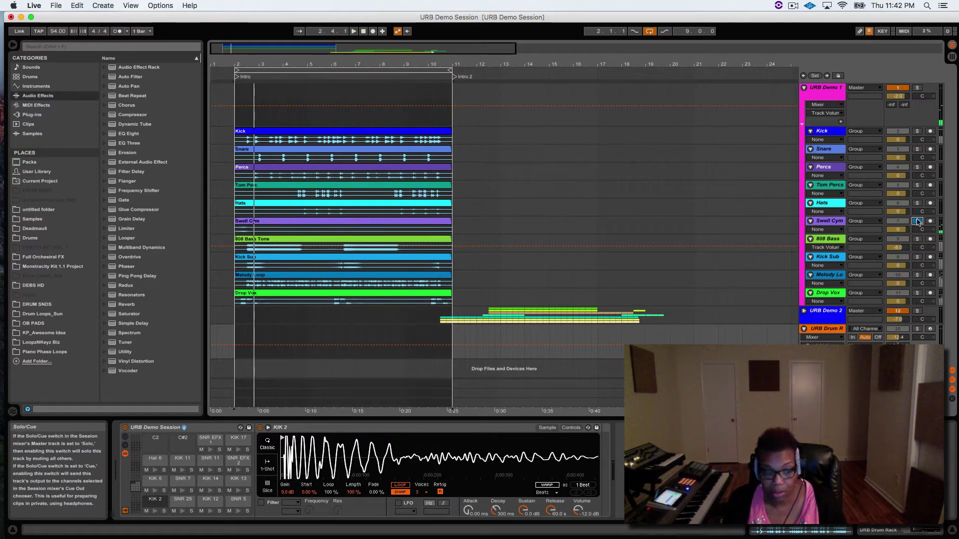
{"action": "left_click", "coordinate": [917, 239]}
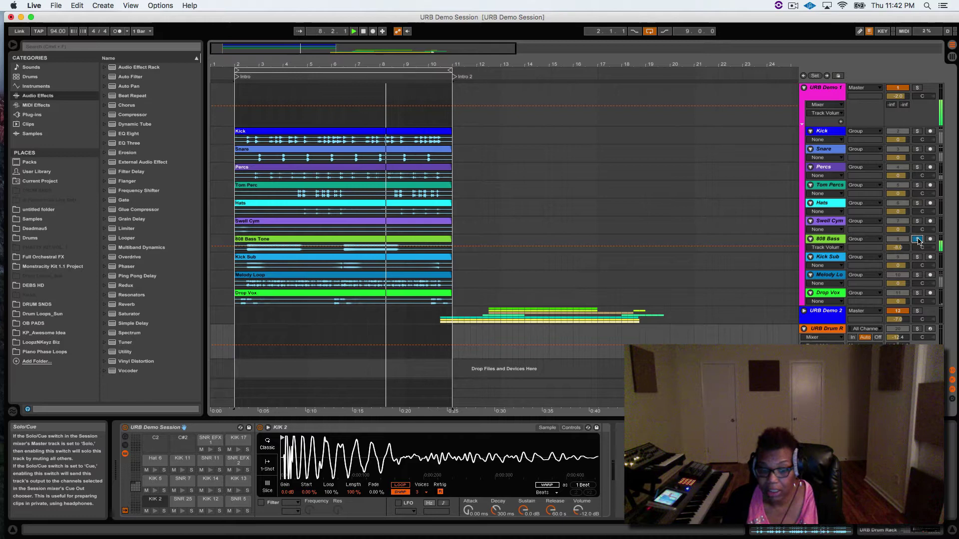
Clear the 808 Bass solo and select RBass Mono in the browser's plug-in list.
{"action": "left_click", "coordinate": [918, 240]}
{"action": "left_click", "coordinate": [32, 114]}
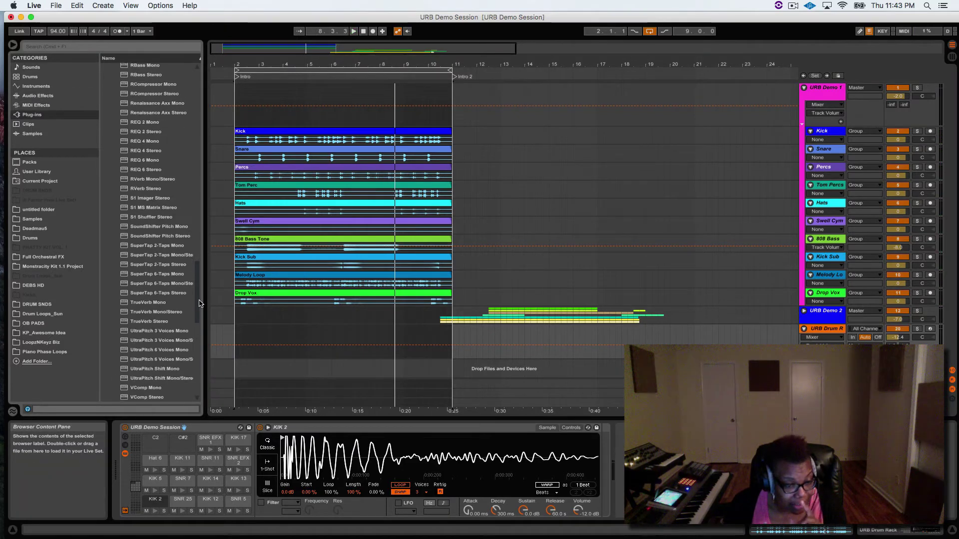
{"action": "scroll", "coordinate": [199, 303], "scroll_direction": "up", "scroll_amount": 3}
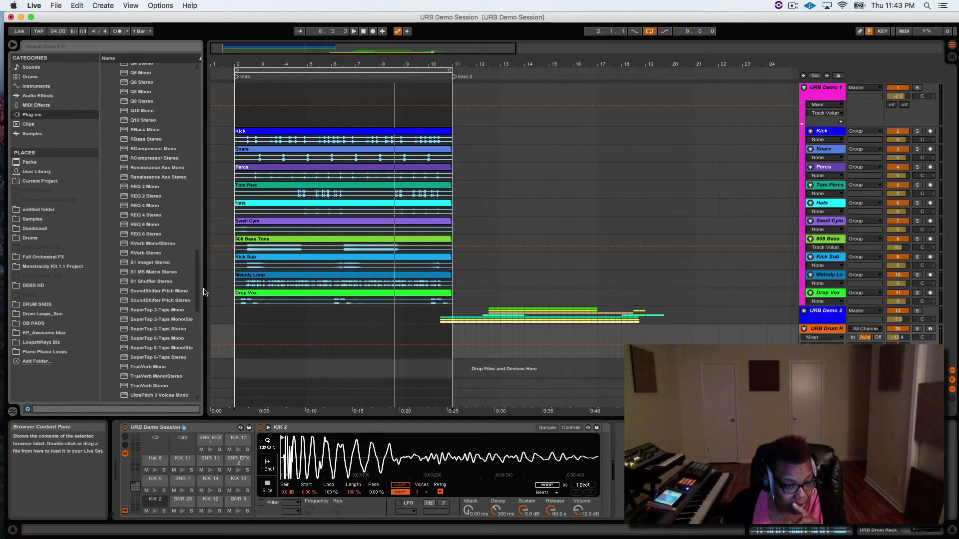
{"action": "scroll", "coordinate": [204, 292], "scroll_direction": "down", "scroll_amount": 2}
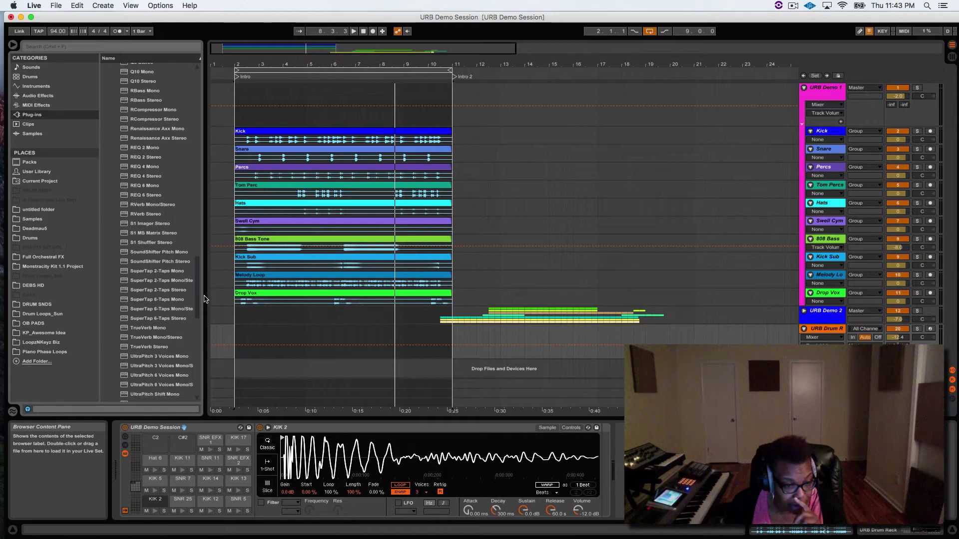
{"action": "scroll", "coordinate": [204, 298], "scroll_direction": "up", "scroll_amount": 7}
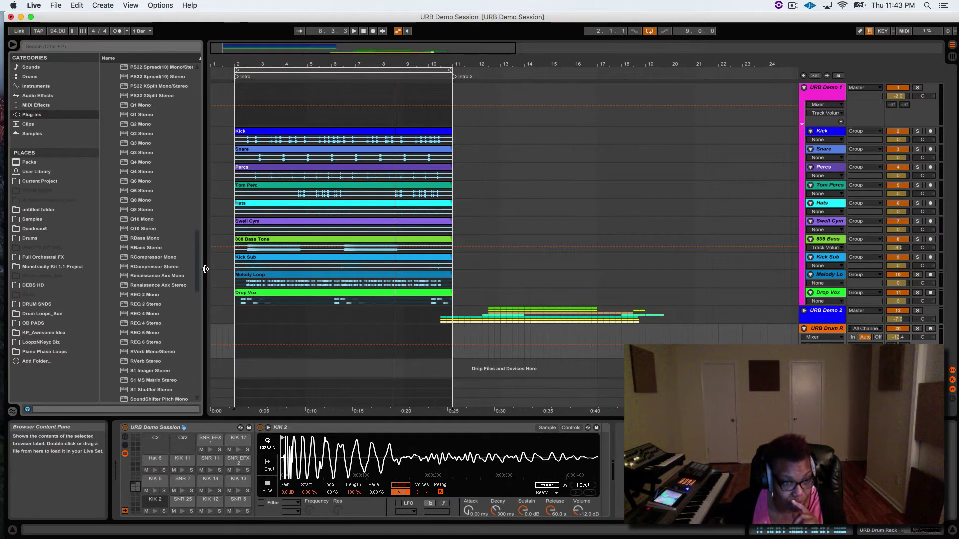
{"action": "left_click", "coordinate": [124, 239]}
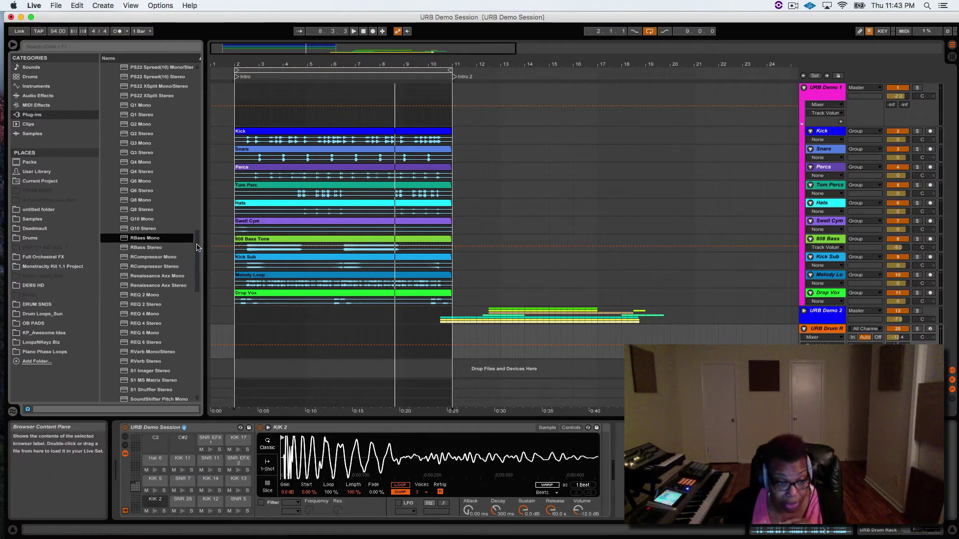
Zoom the arrangement out and back in, then select the Kick track.
{"action": "key", "text": "minus"}
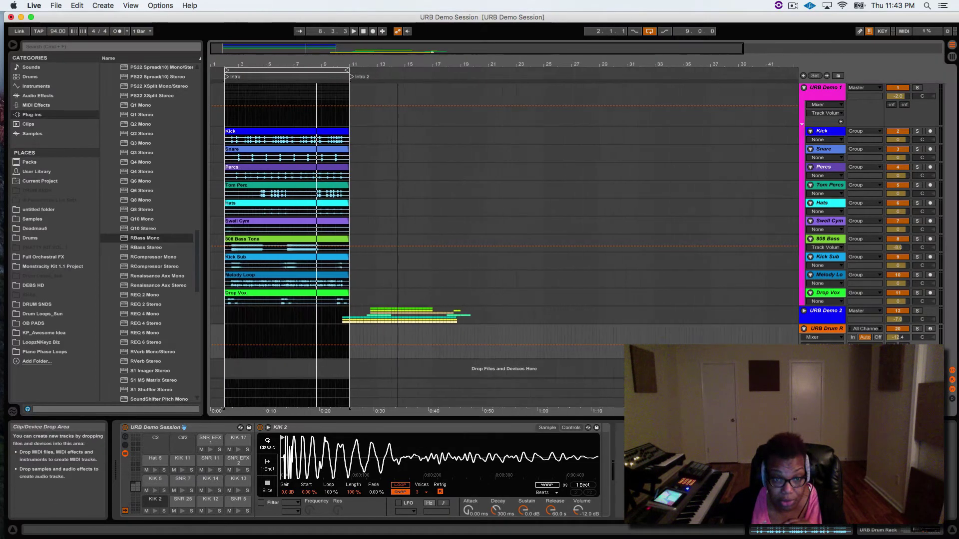
{"action": "key", "text": "plus"}
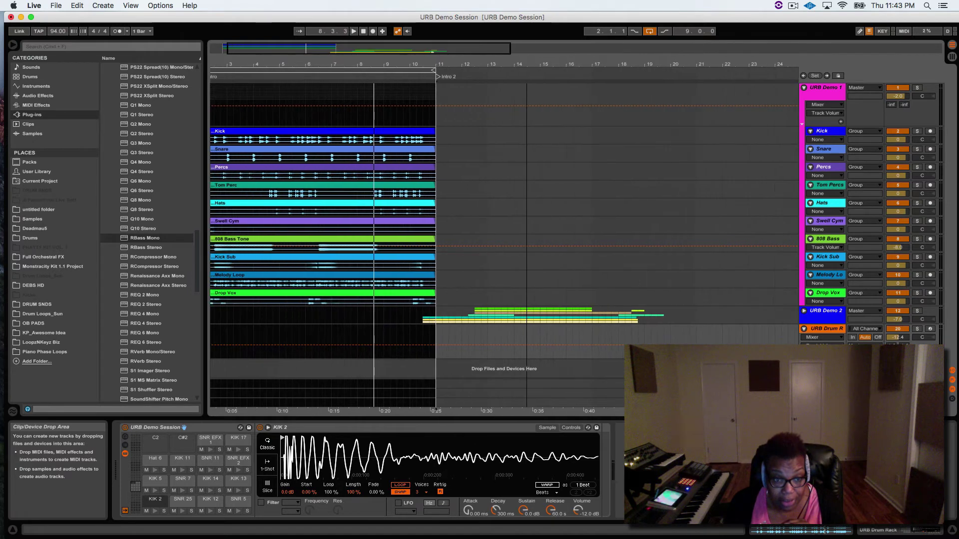
{"action": "left_click", "coordinate": [951, 138]}
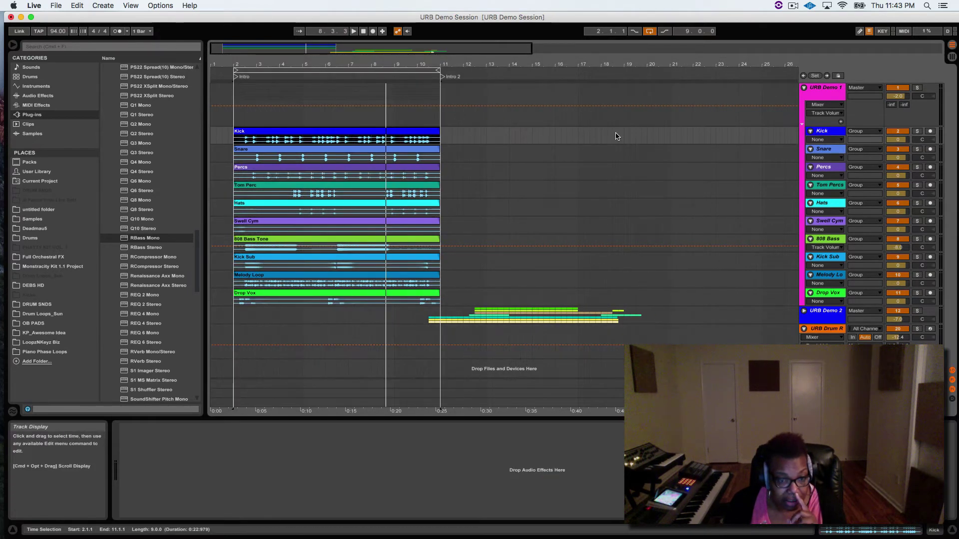
Solo Kick, play the looped intro from bar 2, then add a 4 Audio track below Snare.
{"action": "left_click", "coordinate": [917, 131]}
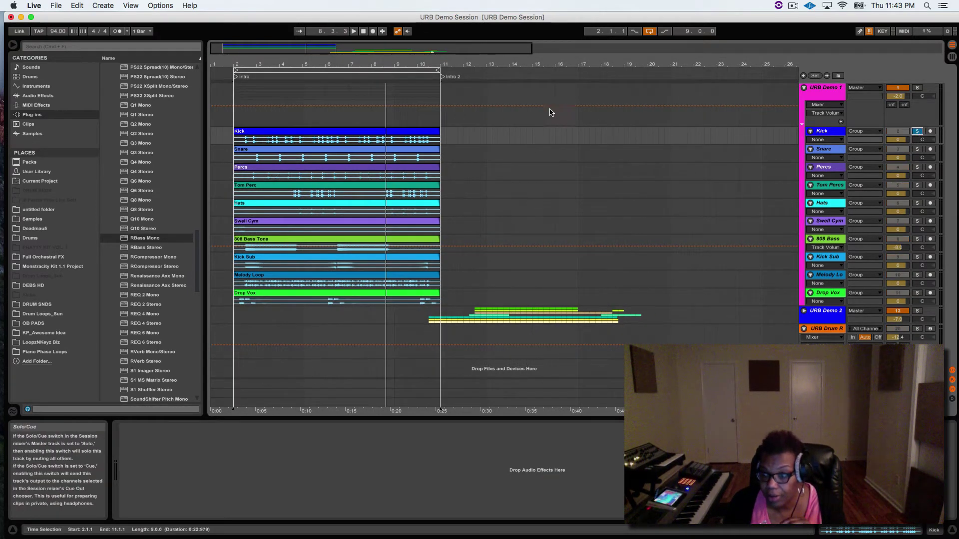
{"action": "left_click", "coordinate": [324, 75]}
{"action": "key", "text": "space"}
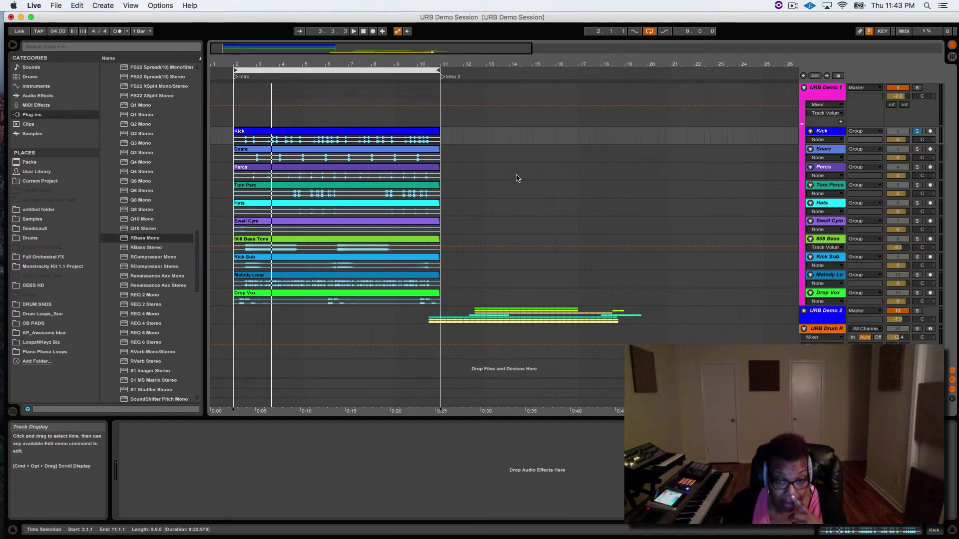
{"action": "left_click", "coordinate": [824, 150]}
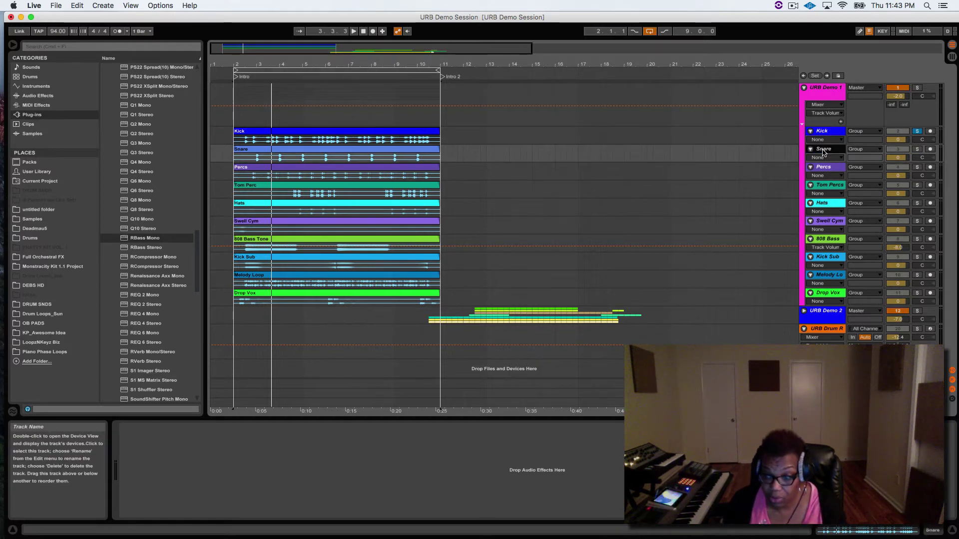
{"action": "key", "text": "super+t"}
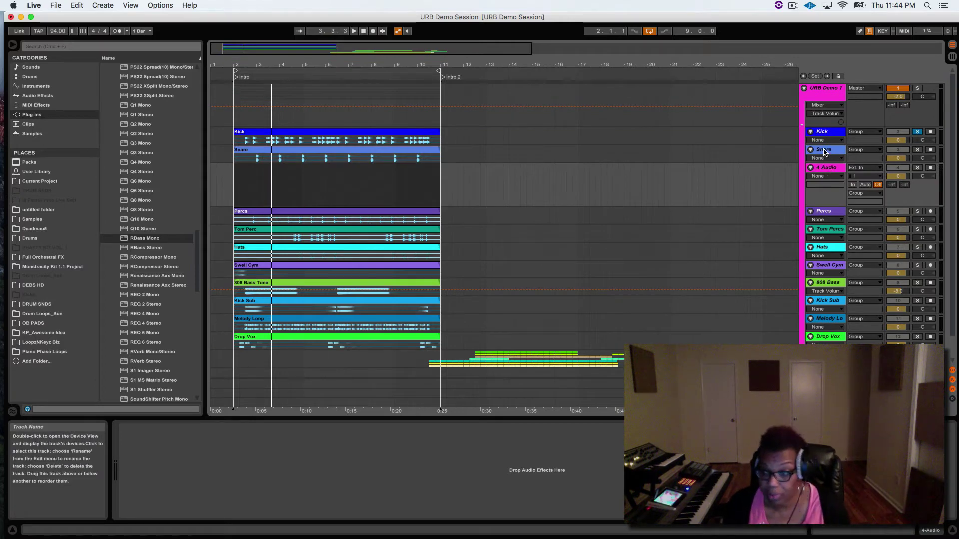
Move the new track under Kick, copy the Kick clip onto it for bars 2–11, and solo it.
{"action": "left_click_drag", "start_coordinate": [824, 144], "coordinate": [824, 145]}
{"action": "left_click_drag", "start_coordinate": [340, 138], "coordinate": [338, 153]}
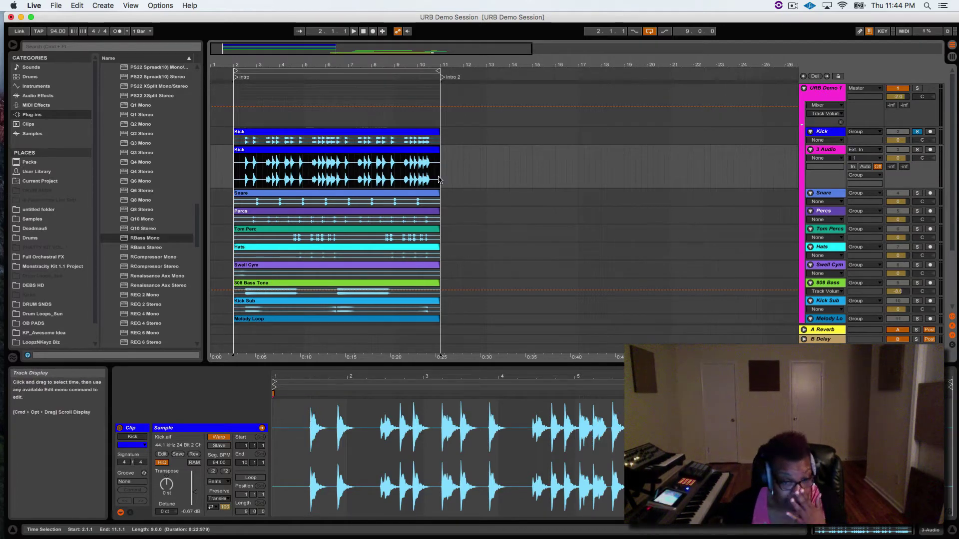
{"action": "left_click", "coordinate": [919, 150]}
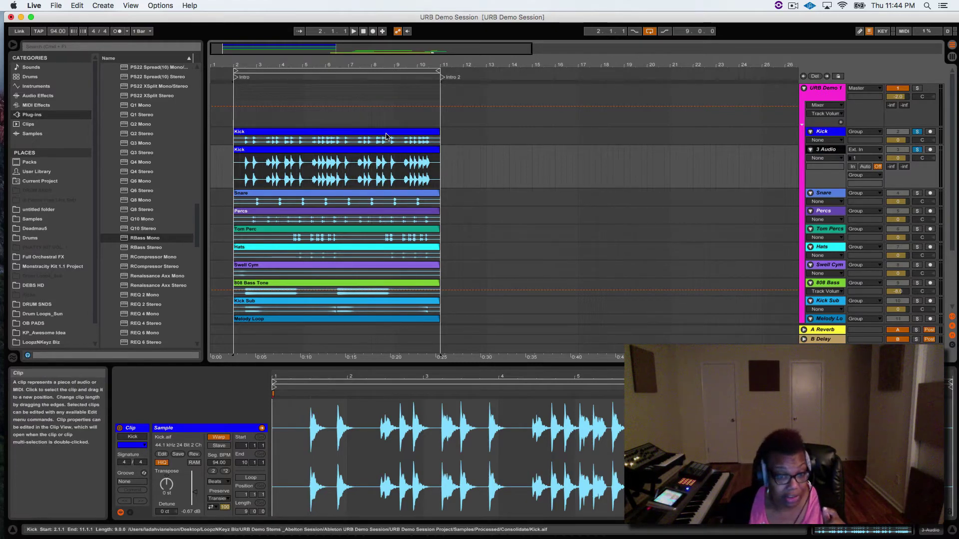
{"action": "left_click", "coordinate": [367, 134]}
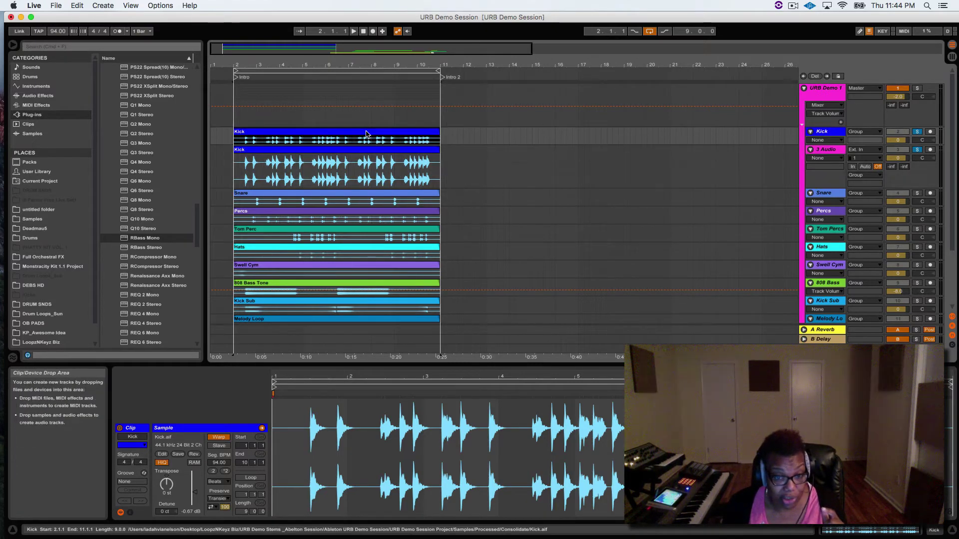
{"action": "left_click", "coordinate": [28, 97]}
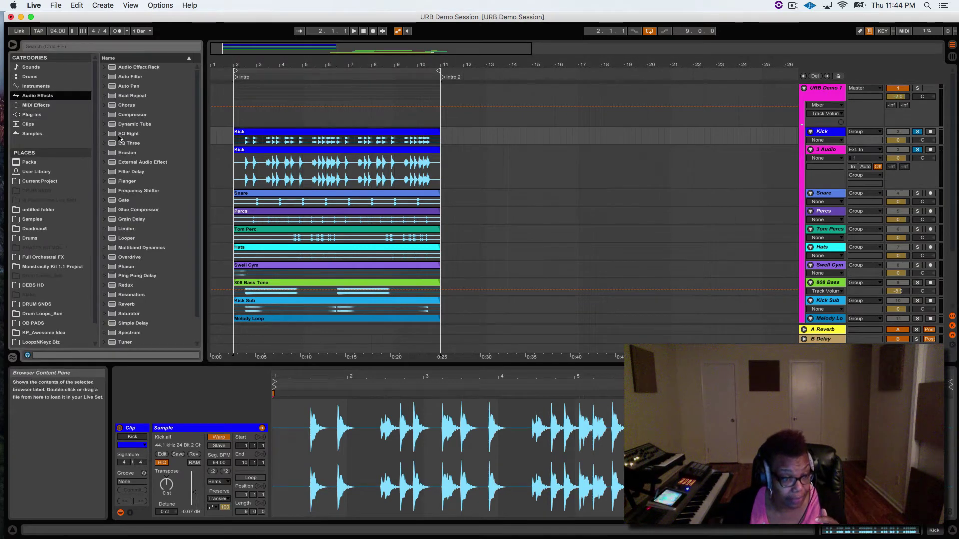
Add EQ Eight to Kick with band 8 enabled and adjusted, then a default EQ Eight to 3 Audio.
{"action": "left_click_drag", "start_coordinate": [111, 136], "coordinate": [270, 131]}
{"action": "left_click", "coordinate": [318, 512]}
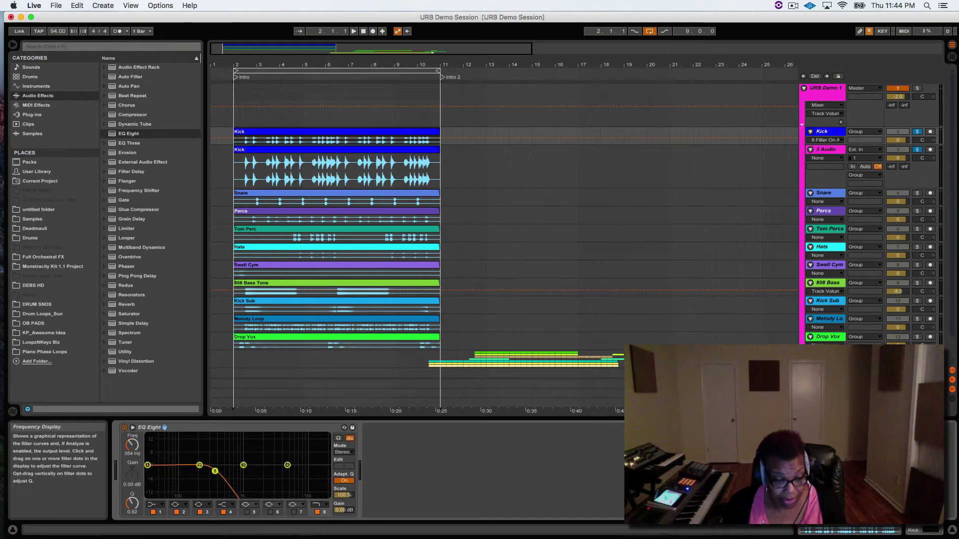
{"action": "mouse_move", "coordinate": [215, 471]}
{"action": "left_mouse_down"}
{"action": "mouse_move", "coordinate": [225, 470]}
{"action": "mouse_move", "coordinate": [211, 473]}
{"action": "left_mouse_up"}
{"action": "key", "text": "space"}
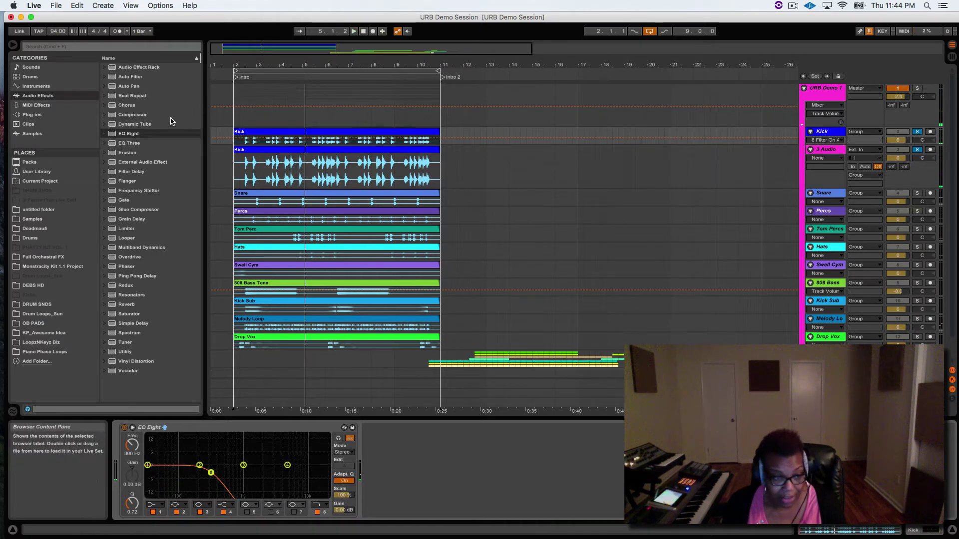
{"action": "left_click", "coordinate": [390, 151]}
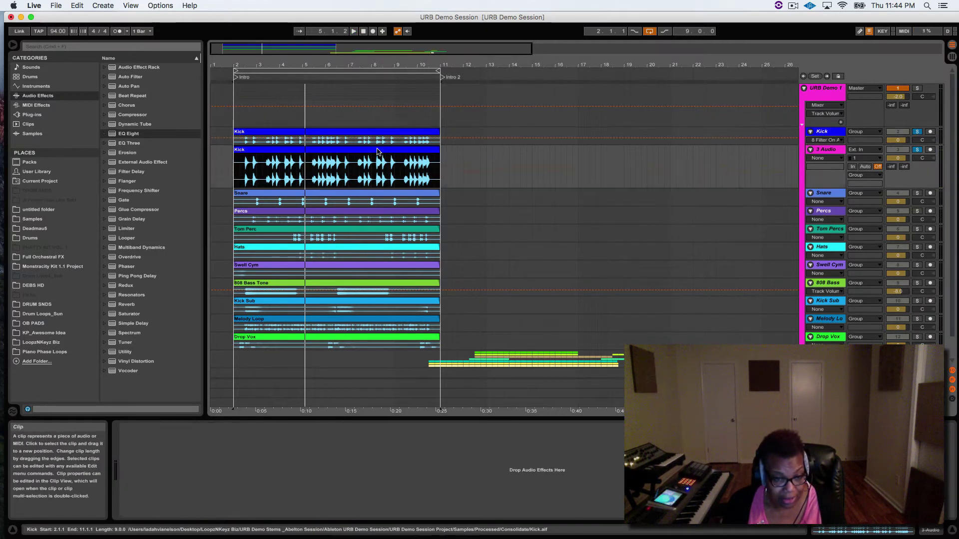
{"action": "left_click_drag", "start_coordinate": [111, 138], "coordinate": [330, 152]}
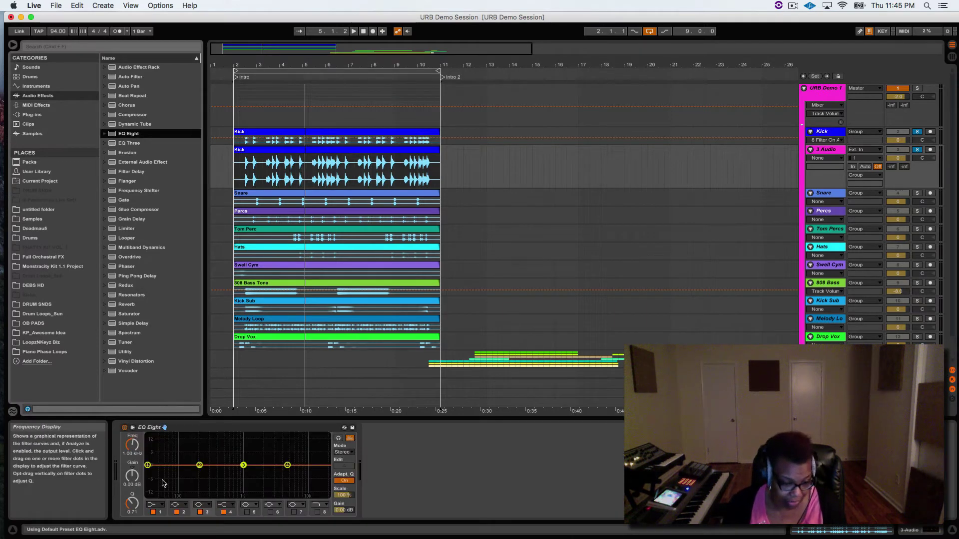
Set the 3 Audio EQ Eight's band 1 to Low Cut and fine-tune the high band, soloed.
{"action": "left_click", "coordinate": [153, 506]}
{"action": "left_click", "coordinate": [154, 499]}
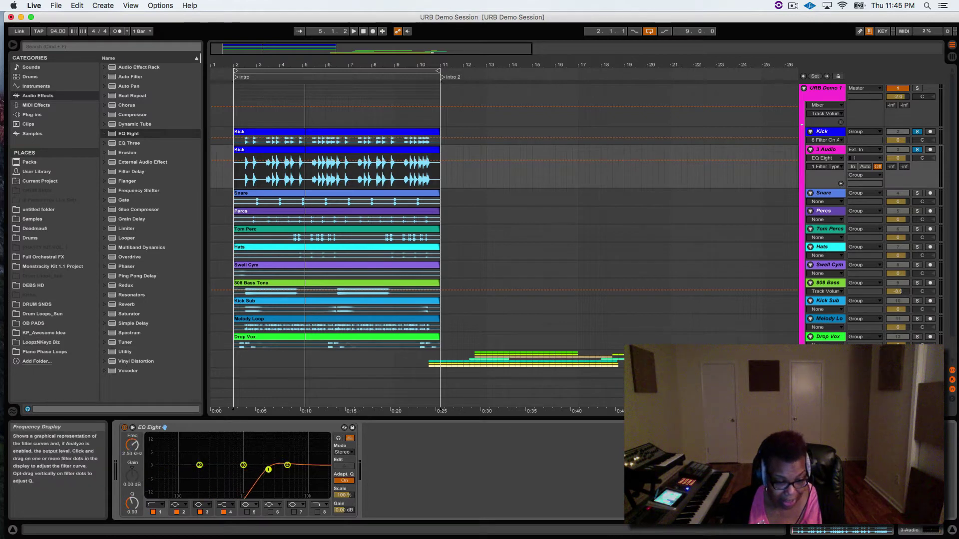
{"action": "key", "text": "space"}
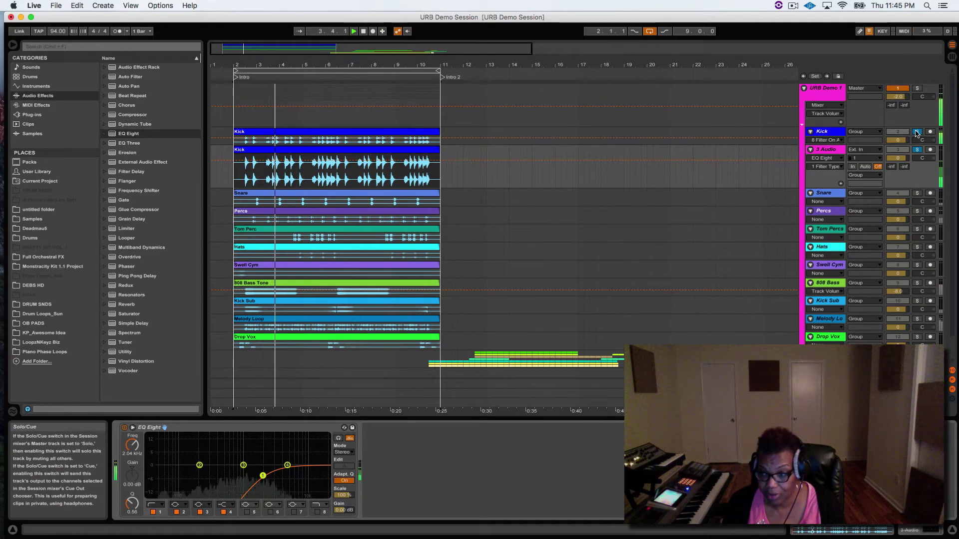
{"action": "left_click", "coordinate": [916, 150]}
{"action": "left_click", "coordinate": [917, 150]}
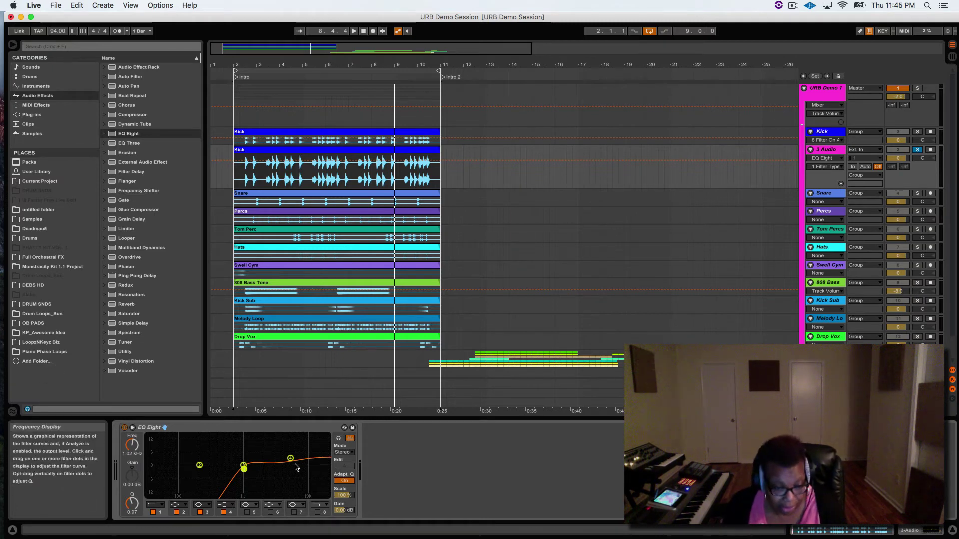
{"action": "left_click_drag", "start_coordinate": [292, 459], "coordinate": [292, 462]}
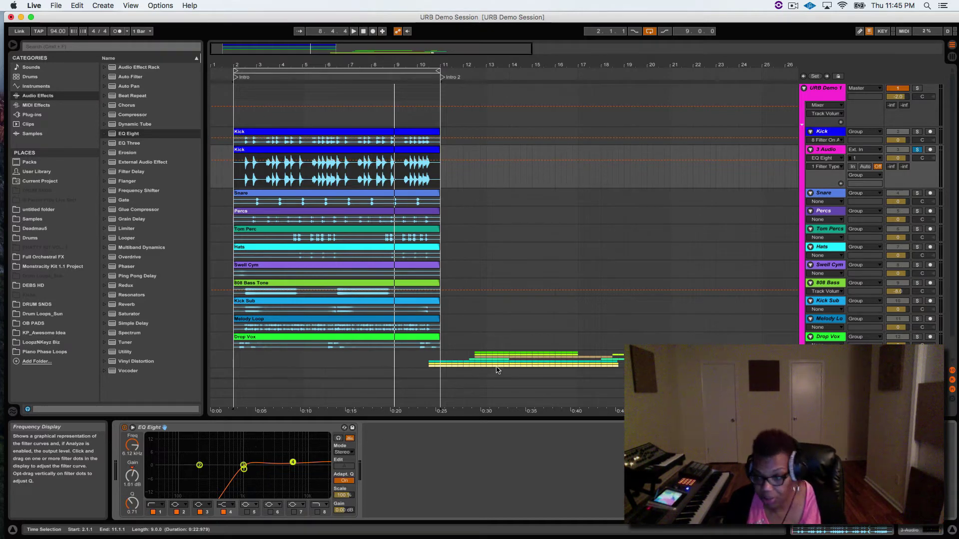
Solo both Kick and 3 Audio and play them together.
{"action": "left_click", "coordinate": [917, 132]}
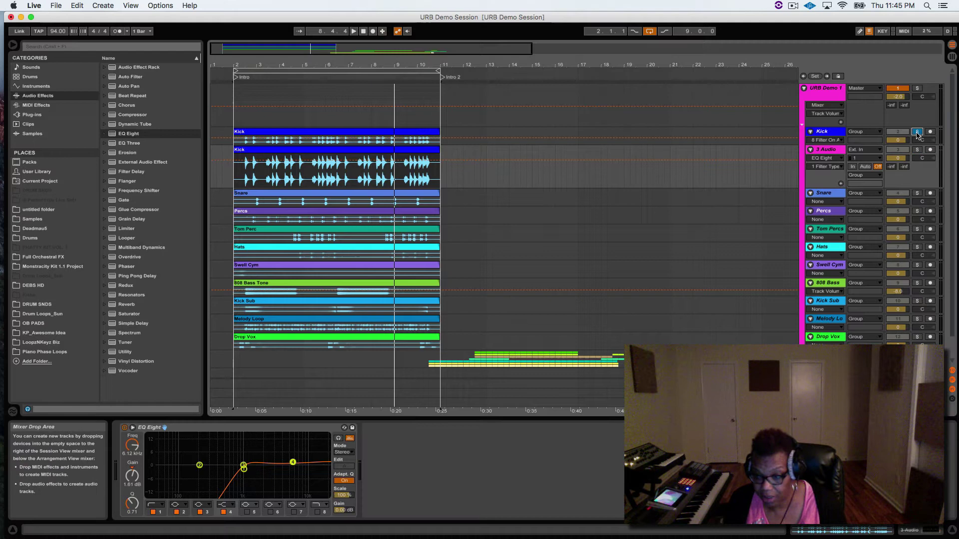
{"action": "left_click", "coordinate": [918, 150]}
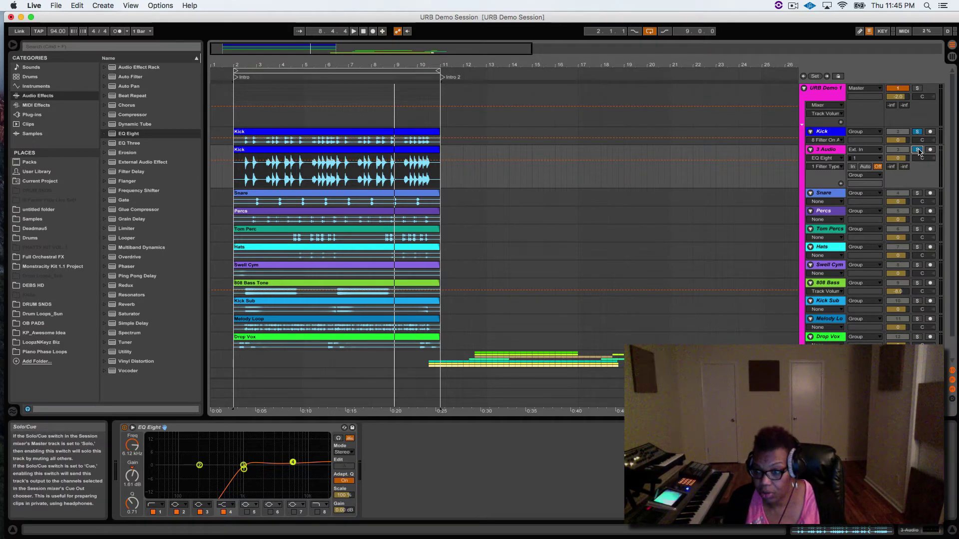
{"action": "key", "text": "space"}
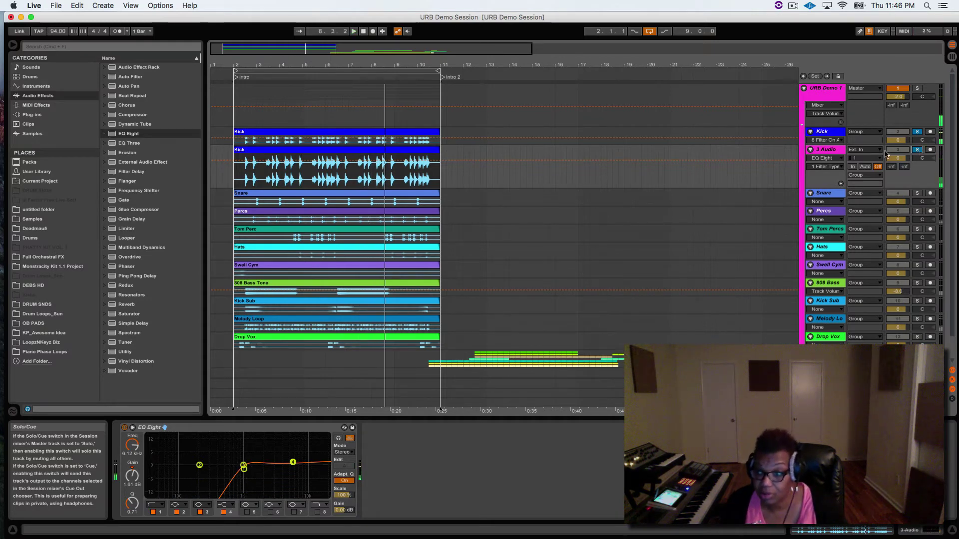
Release the kick solos and play the 808 Bass track soloed instead.
{"action": "left_click", "coordinate": [917, 149]}
{"action": "scroll", "coordinate": [610, 253], "scroll_direction": "down", "scroll_amount": 1}
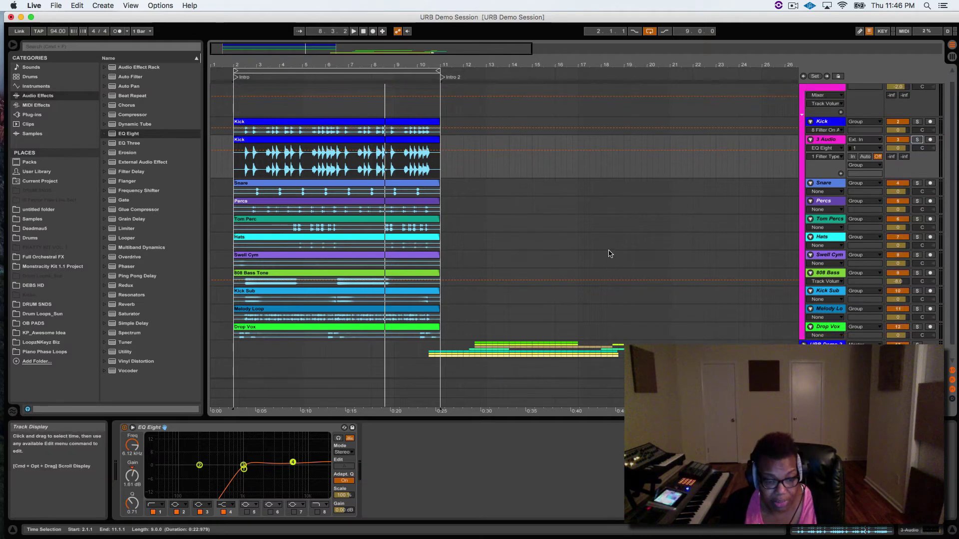
{"action": "scroll", "coordinate": [610, 253], "scroll_direction": "down", "scroll_amount": 1}
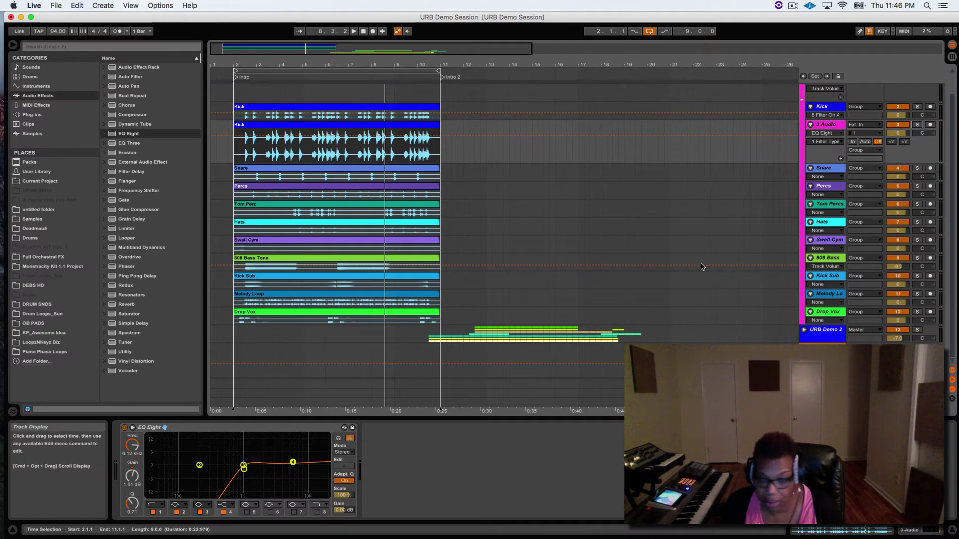
{"action": "left_click", "coordinate": [917, 257]}
{"action": "key", "text": "space"}
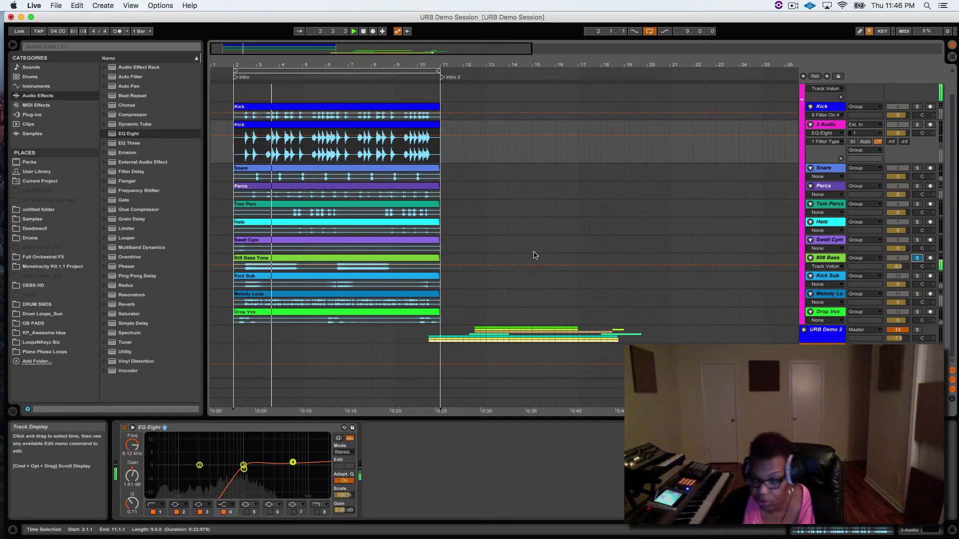
Unsolo 808 Bass, solo Kick Sub, then move the solo to Melody Loop.
{"action": "left_click", "coordinate": [916, 258]}
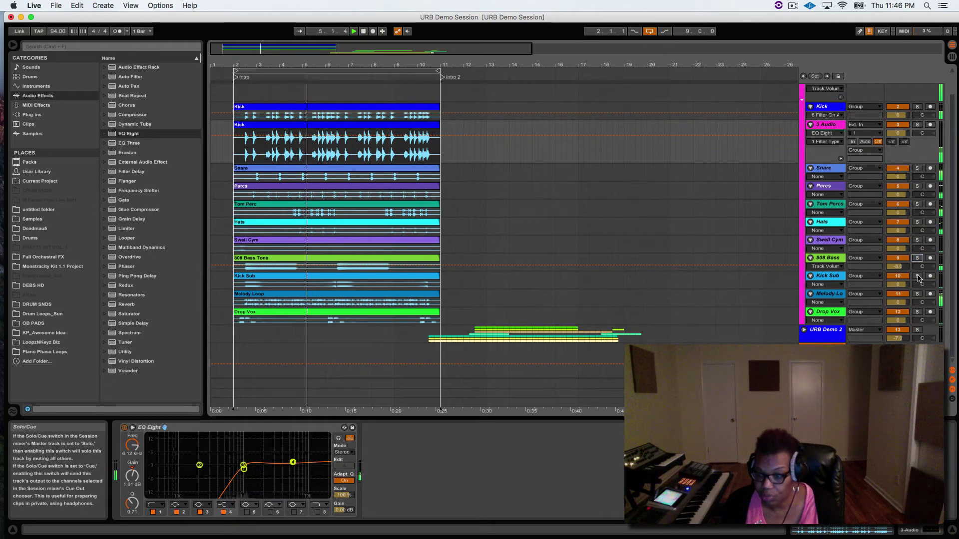
{"action": "left_click", "coordinate": [917, 275]}
{"action": "left_click", "coordinate": [917, 293]}
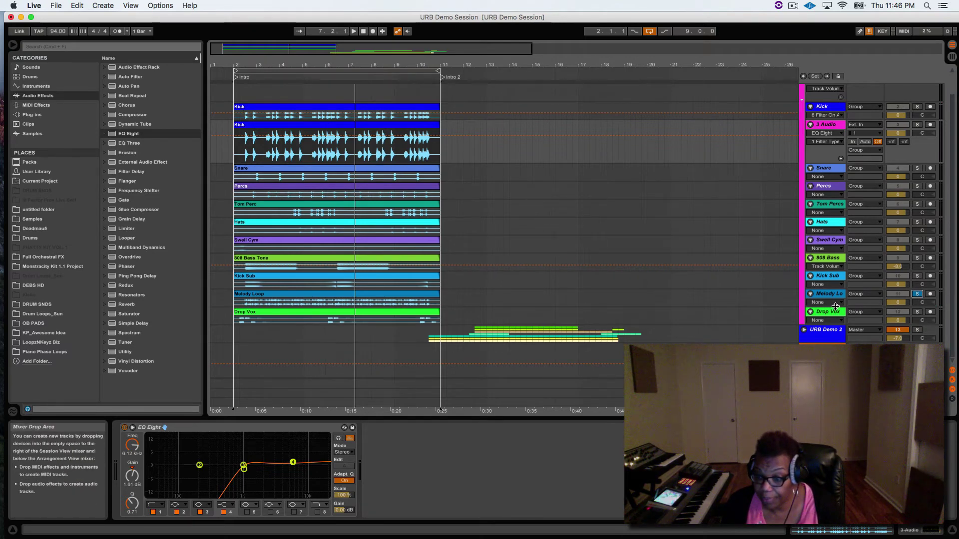
Make the Melody Loop track taller to show its waveform, play it, then release its solo.
{"action": "left_click_drag", "start_coordinate": [835, 310], "coordinate": [835, 327]}
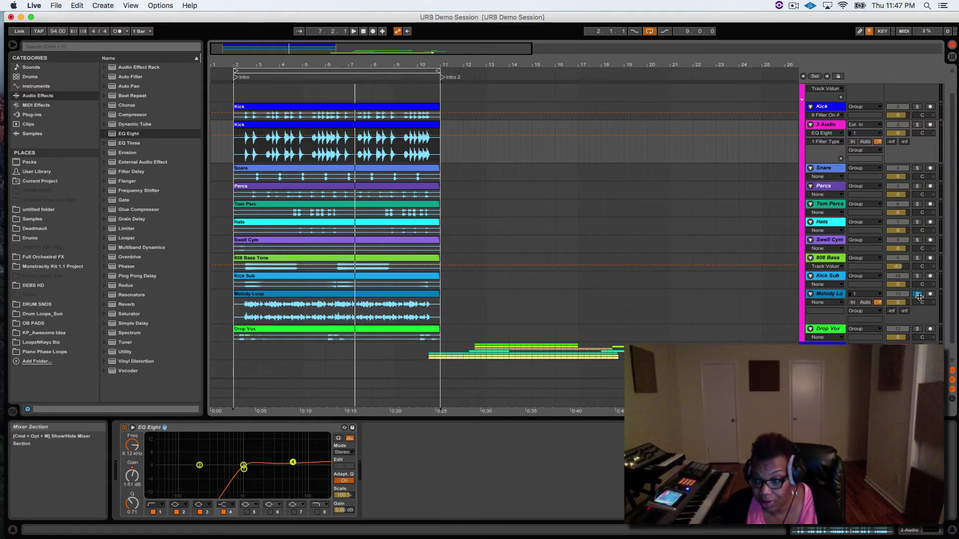
{"action": "key", "text": "space"}
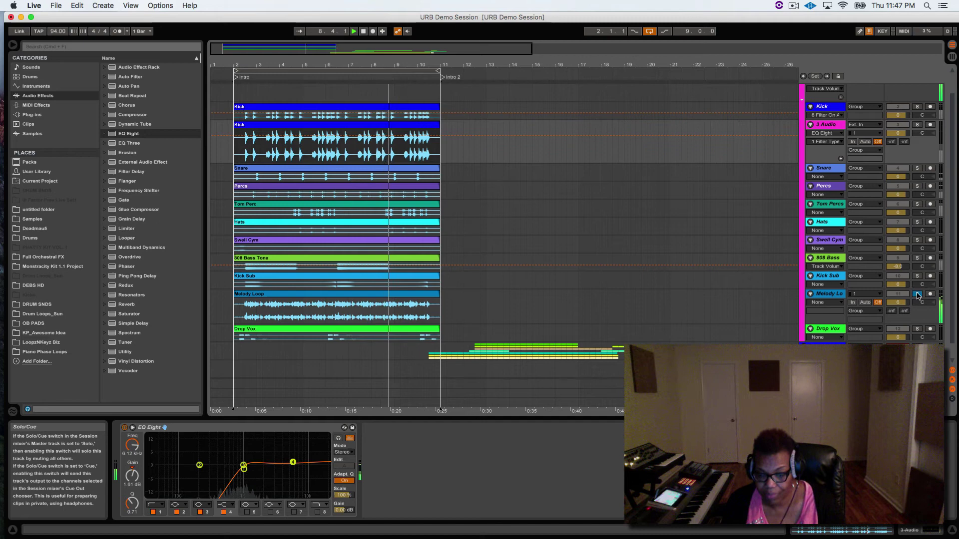
{"action": "left_click", "coordinate": [917, 294]}
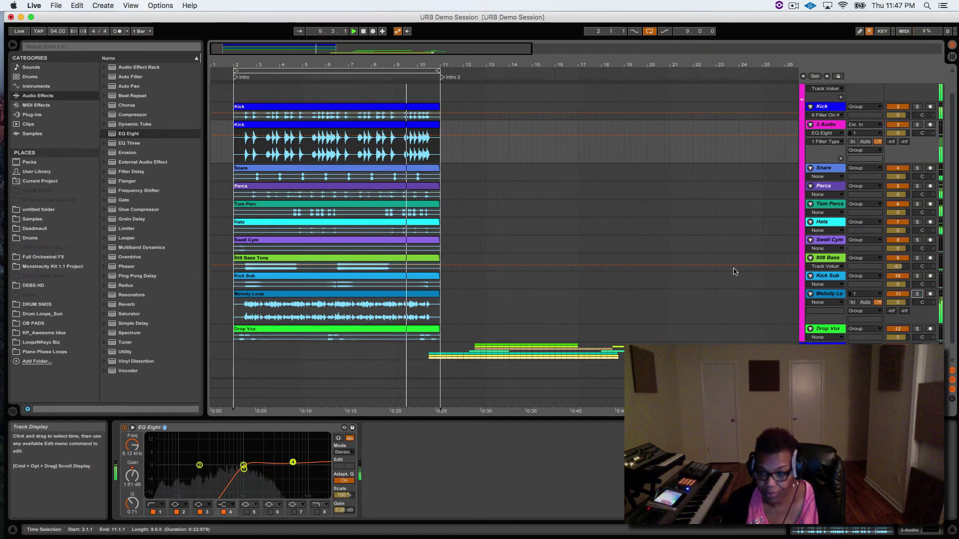
{"action": "scroll", "coordinate": [729, 269], "scroll_direction": "down", "scroll_amount": 1}
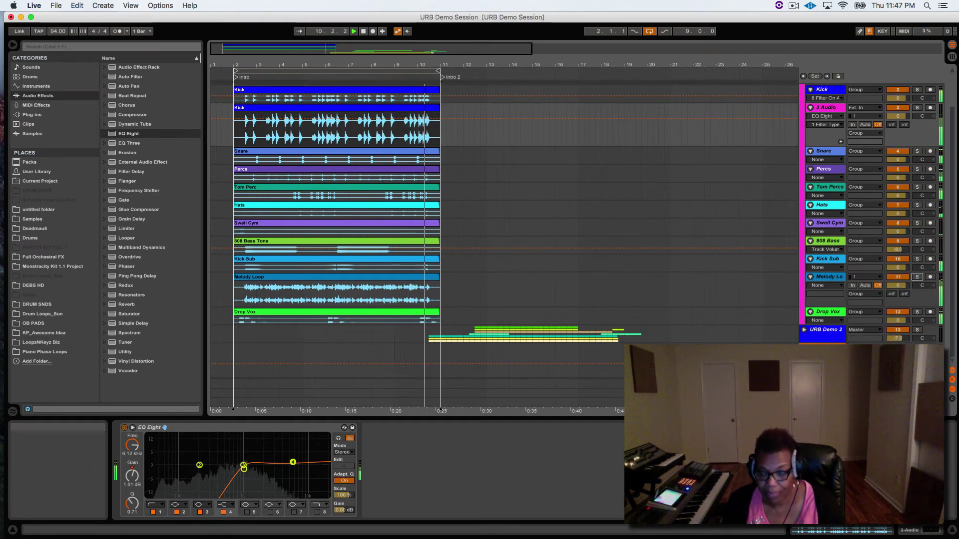
{"action": "key", "text": "space"}
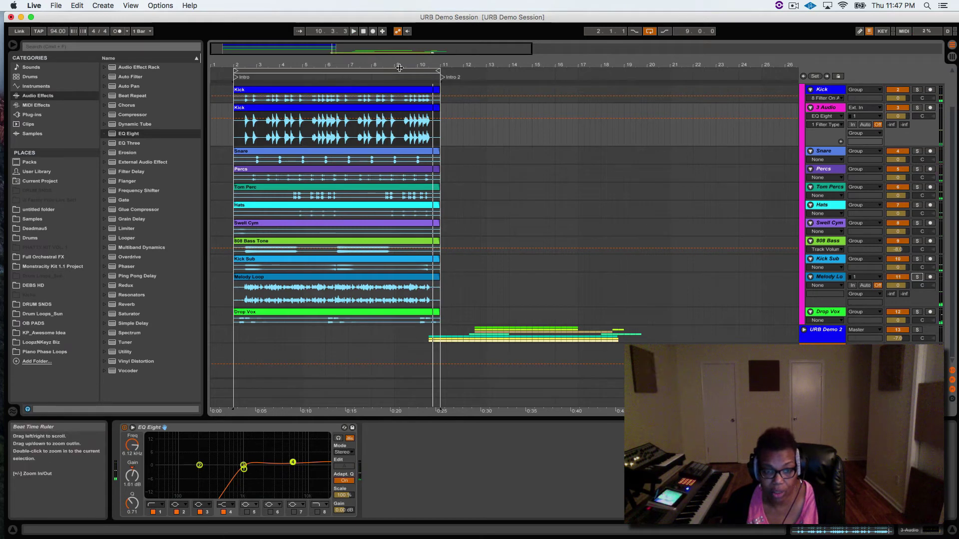
{"action": "left_click", "coordinate": [421, 74]}
{"action": "left_click", "coordinate": [917, 277]}
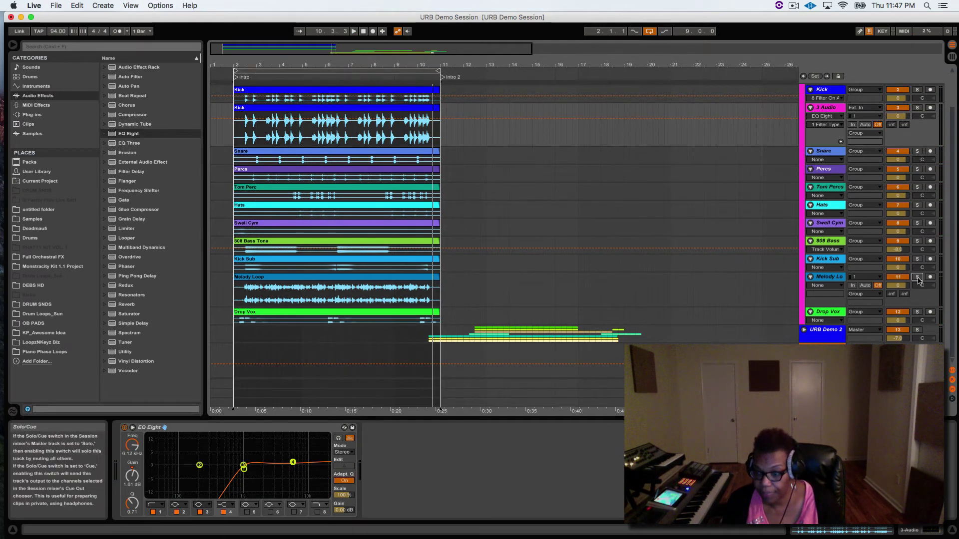
{"action": "key", "text": "space"}
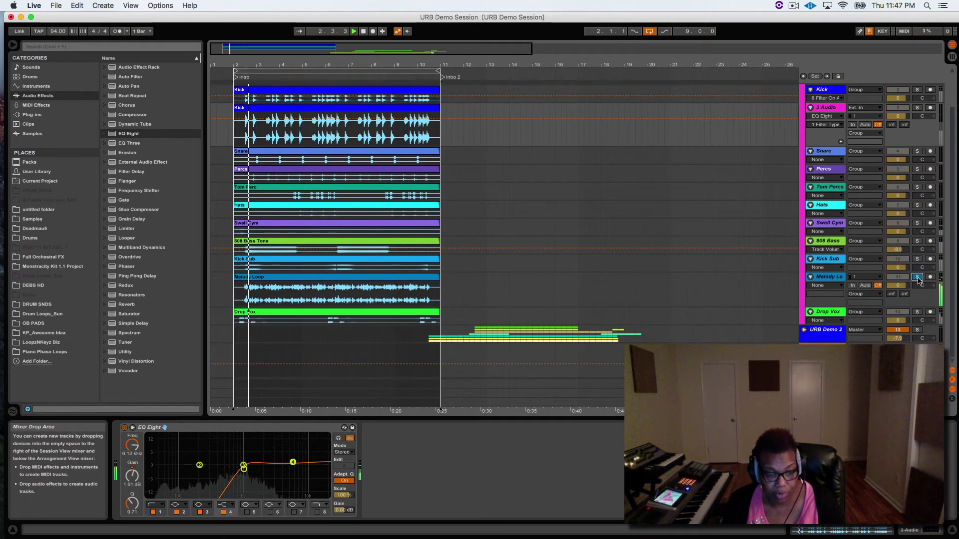
{"action": "left_click", "coordinate": [917, 313], "text": "super"}
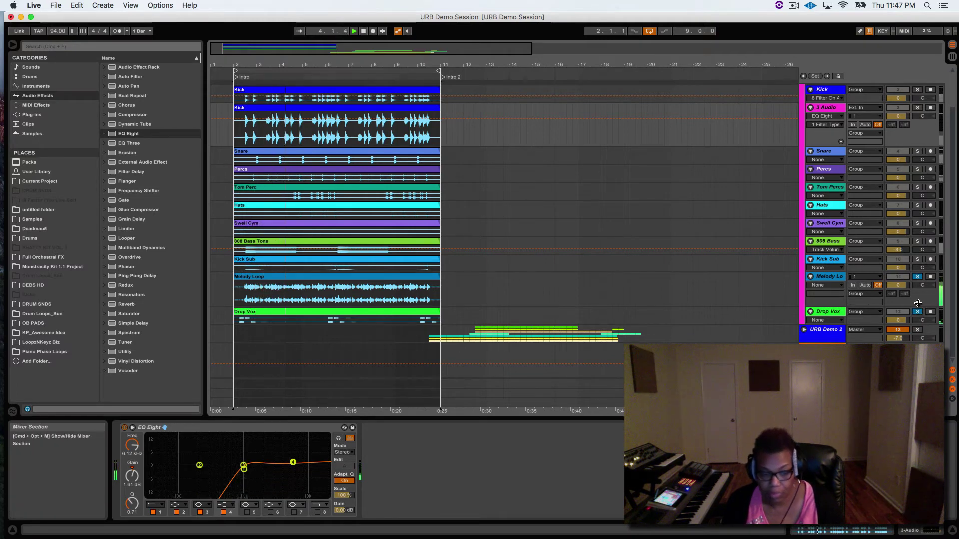
{"action": "key", "text": "space"}
{"action": "key", "text": "space"}
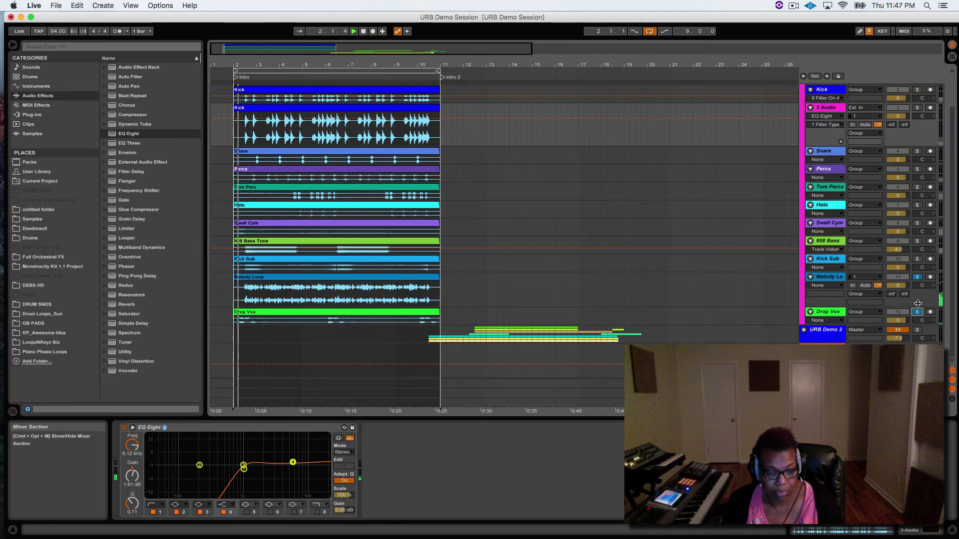
{"action": "left_click", "coordinate": [918, 312]}
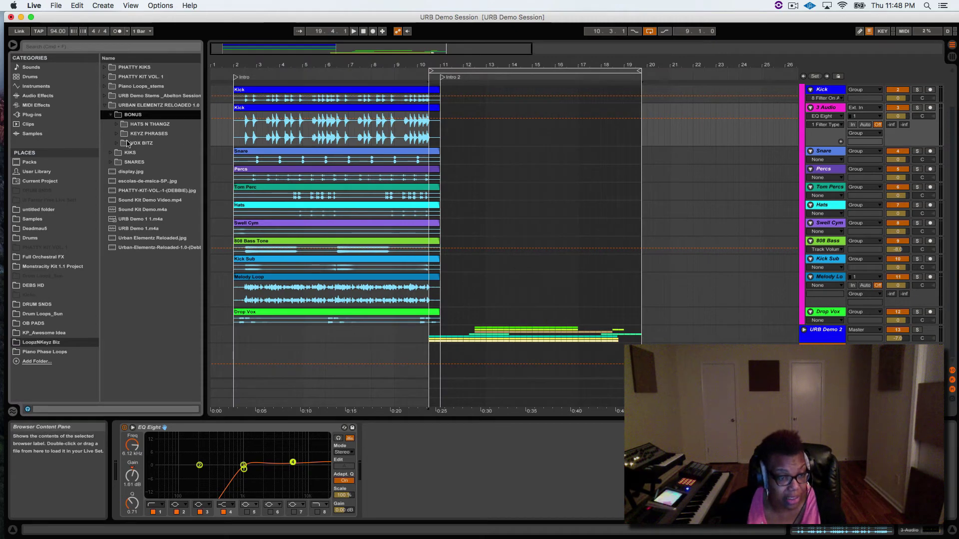
Expand KEYZ PHRASES and preview KEYZ PHRASE 1.wav through 9.wav one after another.
{"action": "left_click", "coordinate": [116, 134]}
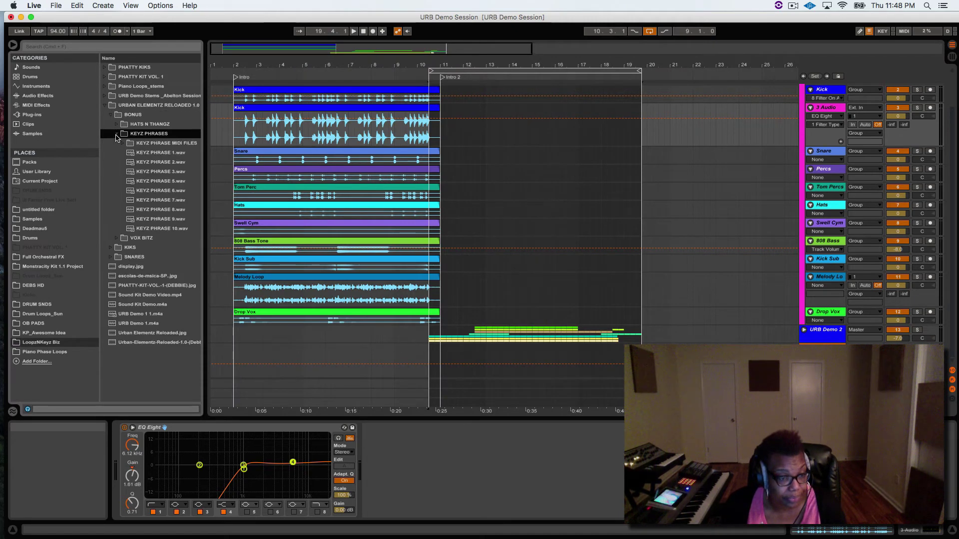
{"action": "left_click", "coordinate": [166, 153]}
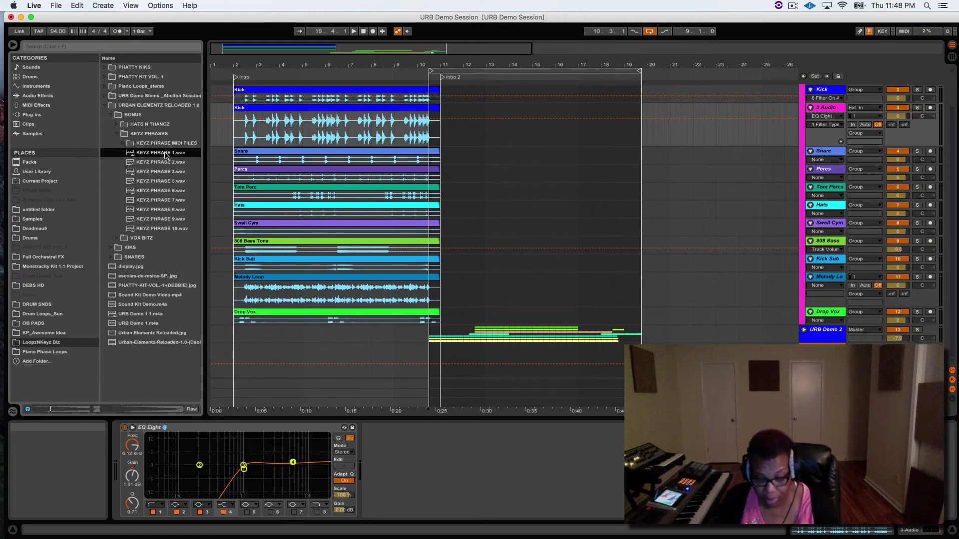
{"action": "key", "text": "Down"}
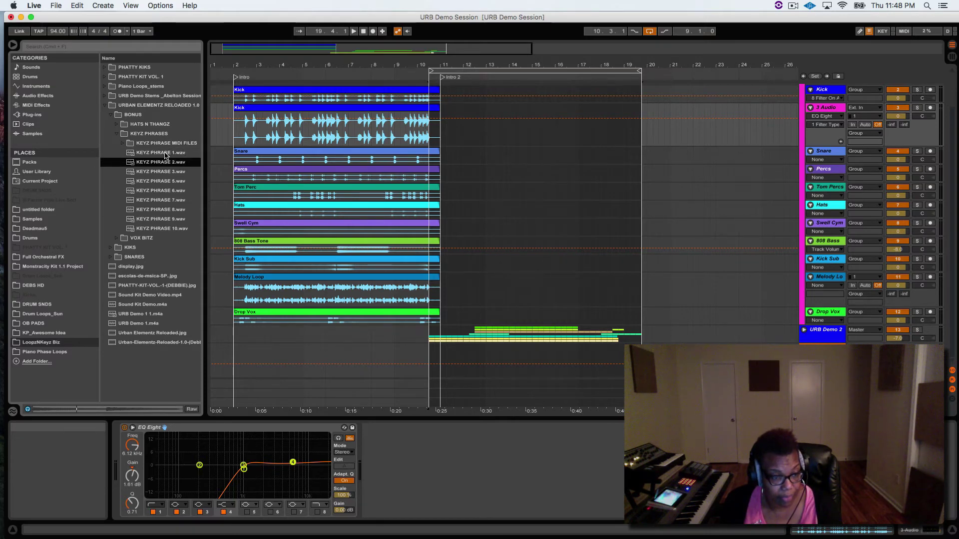
{"action": "key", "text": "Down"}
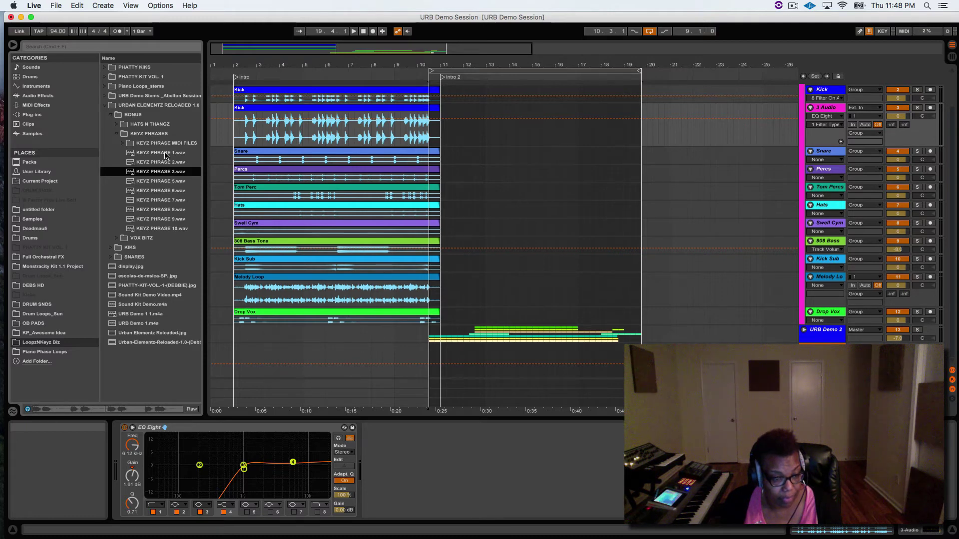
{"action": "key", "text": "Down"}
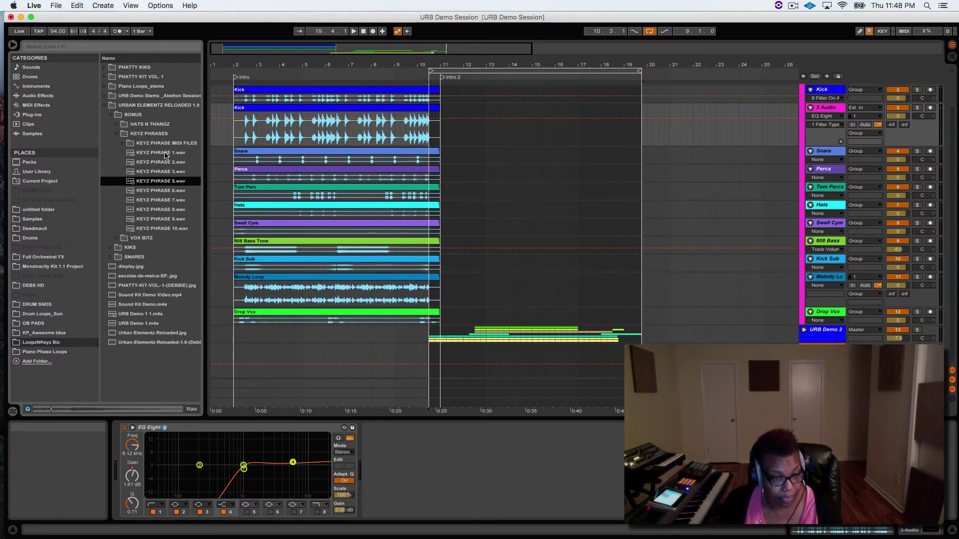
{"action": "key", "text": "Down"}
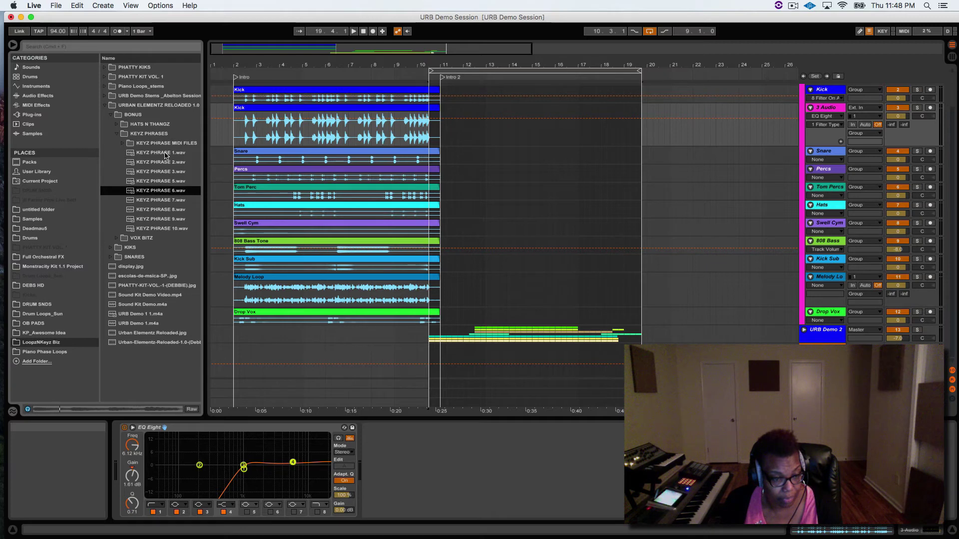
{"action": "key", "text": "Down"}
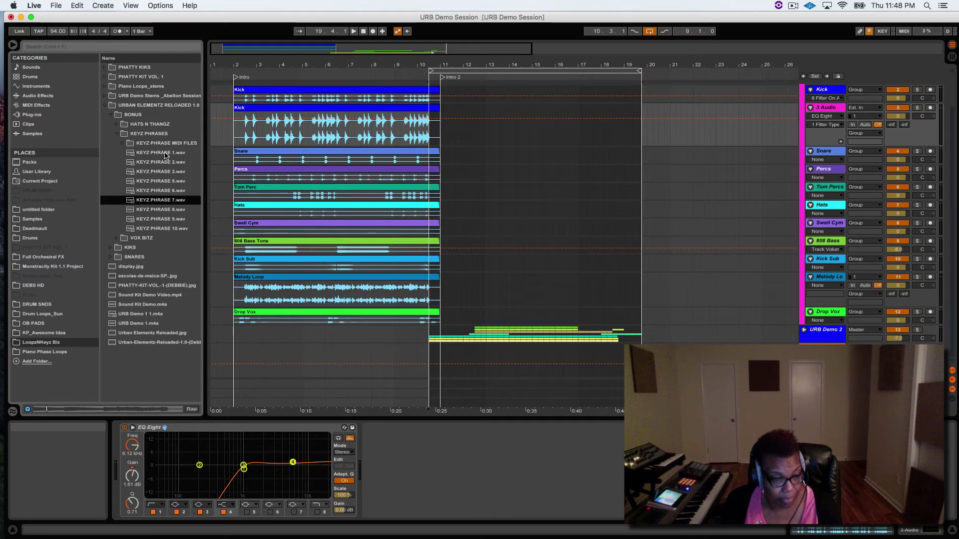
{"action": "key", "text": "Down"}
{"action": "key", "text": "Down"}
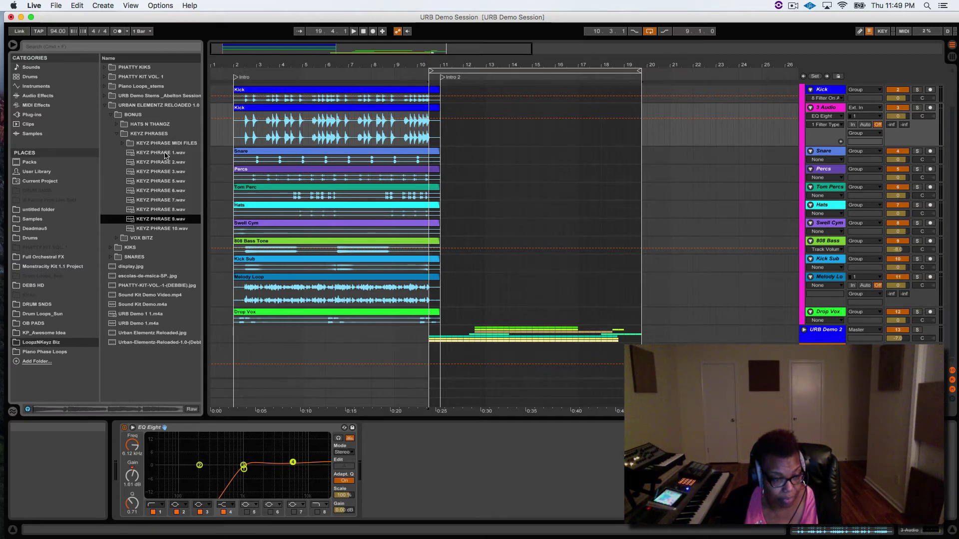
{"action": "key", "text": "Down"}
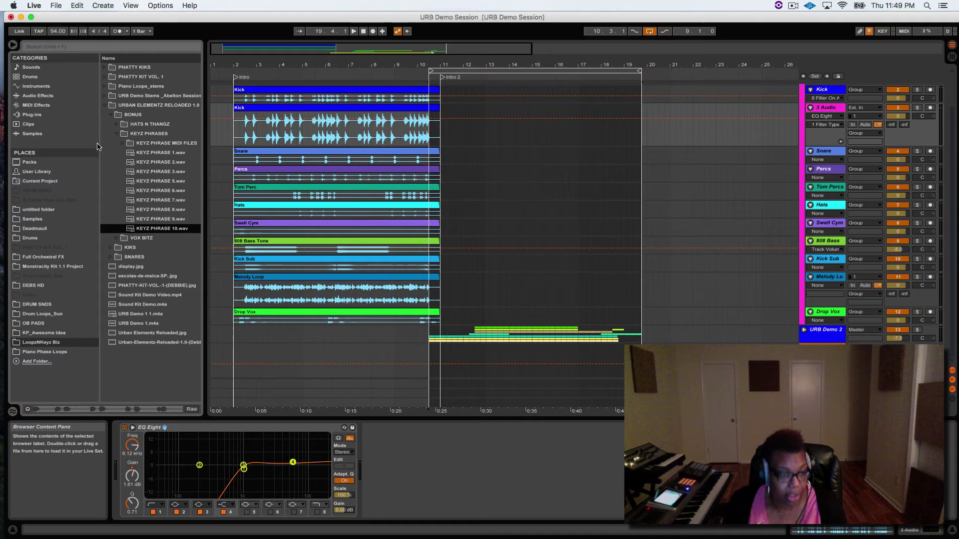
Collapse the Keyz Phrases and Urban Elementz Reloaded folders in the browser.
{"action": "left_click", "coordinate": [118, 134]}
{"action": "left_click", "coordinate": [104, 105]}
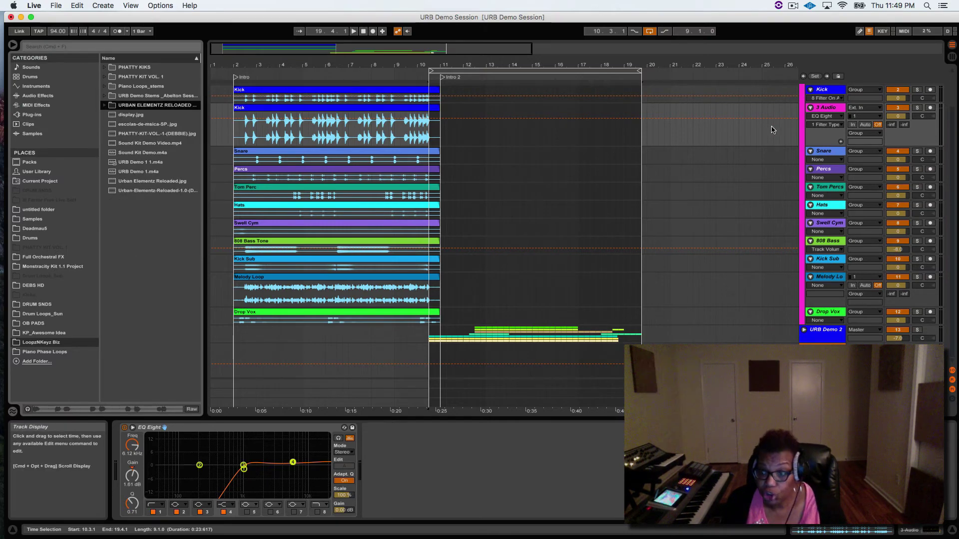
{"action": "scroll", "coordinate": [769, 130], "scroll_direction": "up", "scroll_amount": 2}
Fold URB Demo 1 and URB Drum Rack, expand URB Demo 2 and start the loop.
{"action": "left_click", "coordinate": [804, 88]}
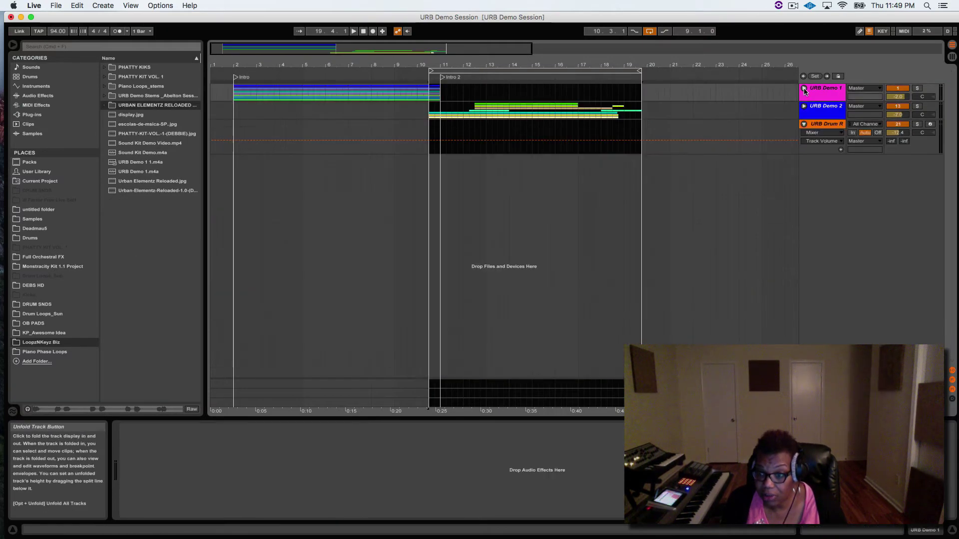
{"action": "left_click", "coordinate": [803, 124]}
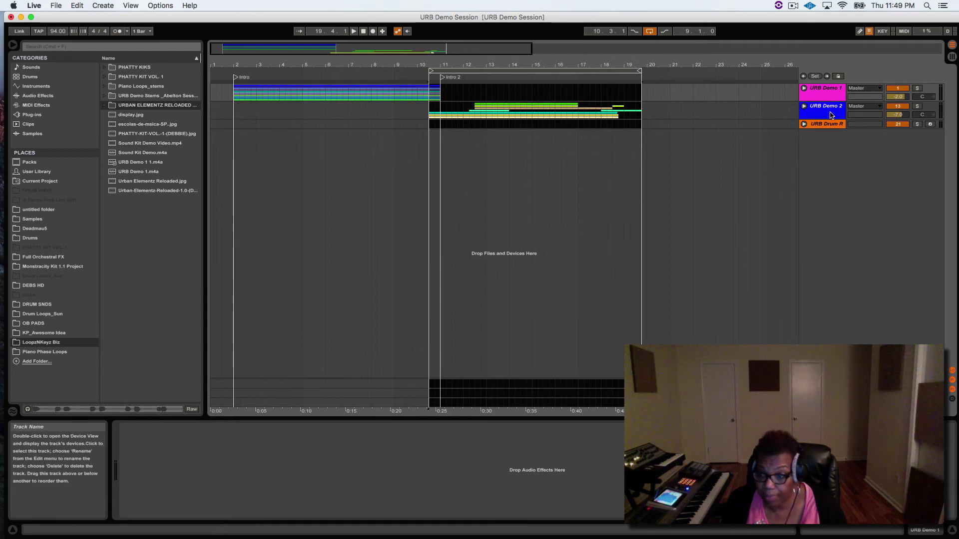
{"action": "left_click", "coordinate": [803, 106]}
{"action": "key", "text": "space"}
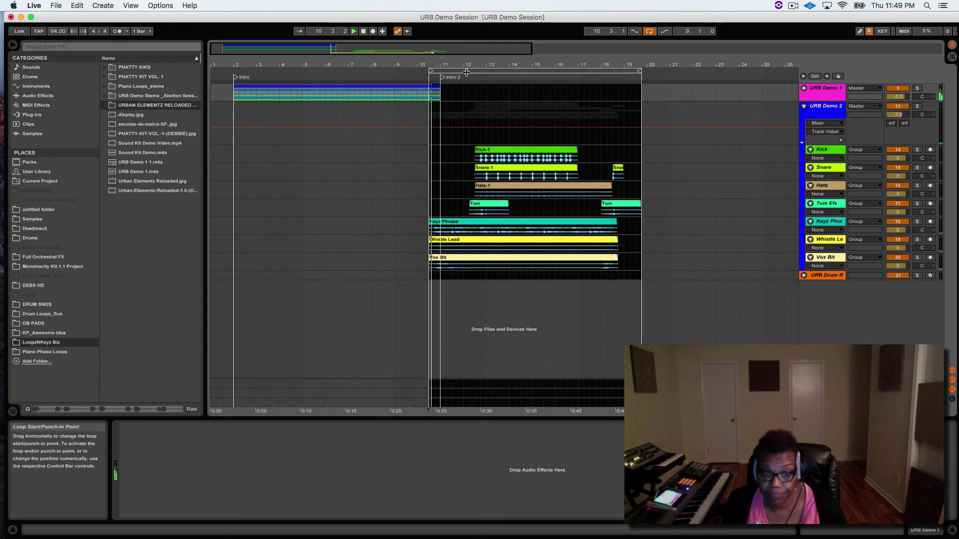
{"action": "left_click", "coordinate": [471, 72]}
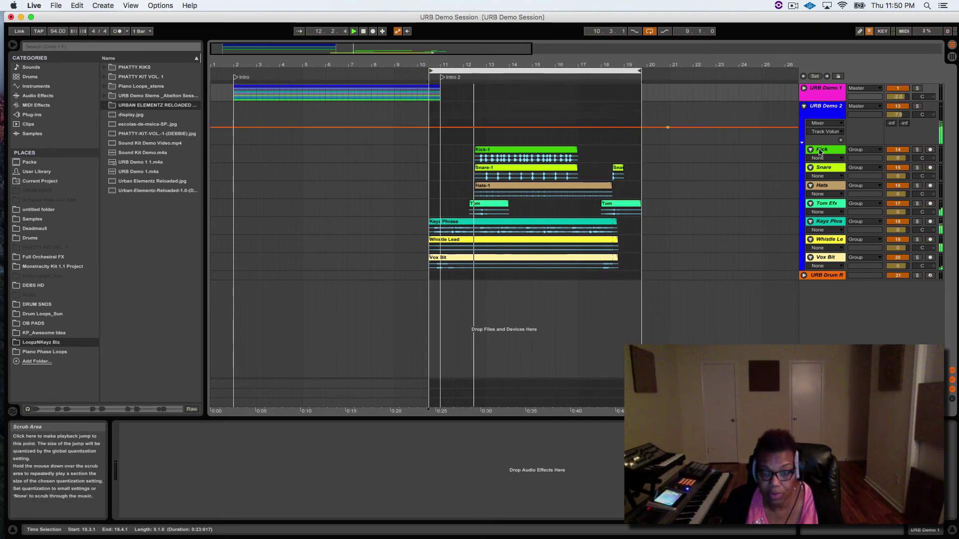
Solo Kick, then Snare with playback jumped back to bar 12, then Hats.
{"action": "left_click", "coordinate": [917, 150]}
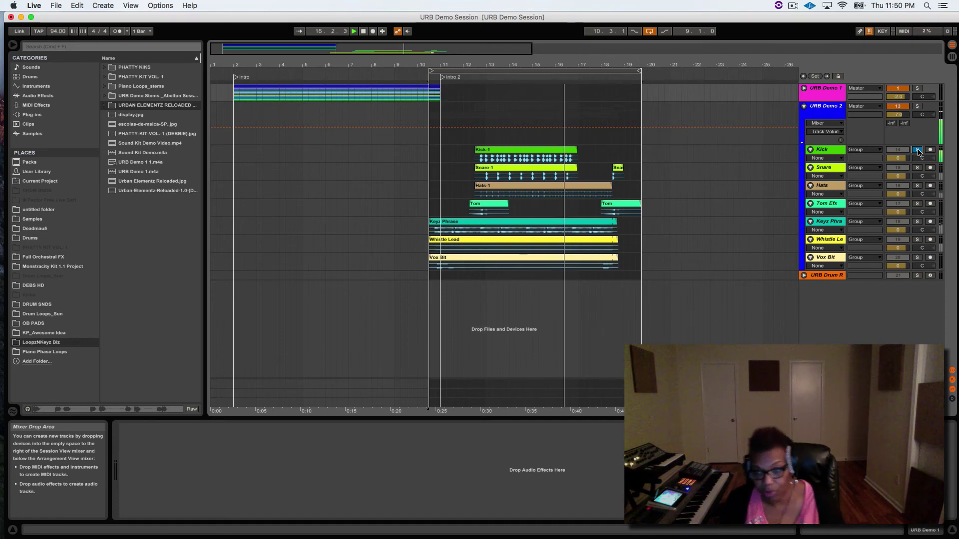
{"action": "left_click", "coordinate": [917, 168]}
{"action": "left_click", "coordinate": [481, 77]}
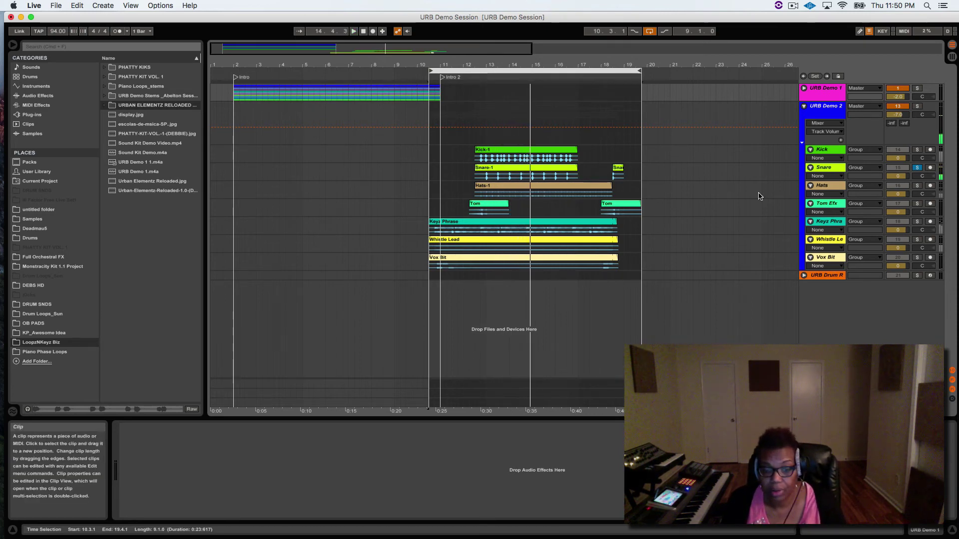
{"action": "left_click", "coordinate": [918, 188]}
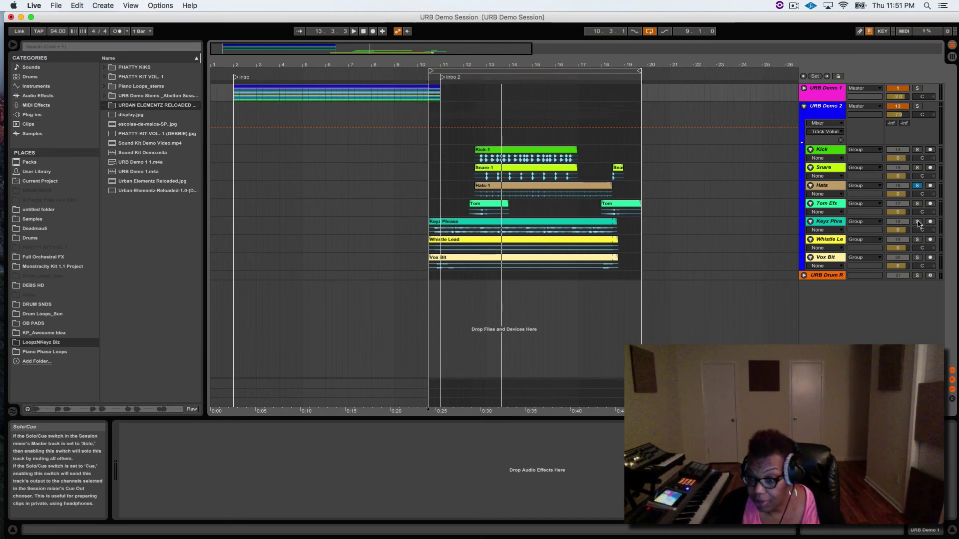
Solo Tom Efx, then Keyz Phrase, restarting playback from the loop start each time.
{"action": "left_click", "coordinate": [917, 203]}
{"action": "key", "text": "space"}
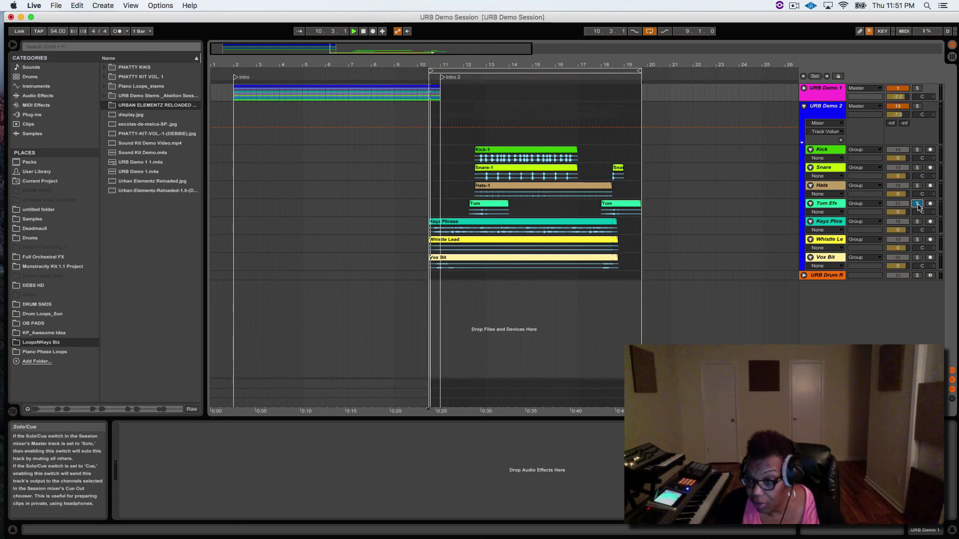
{"action": "left_click", "coordinate": [918, 222]}
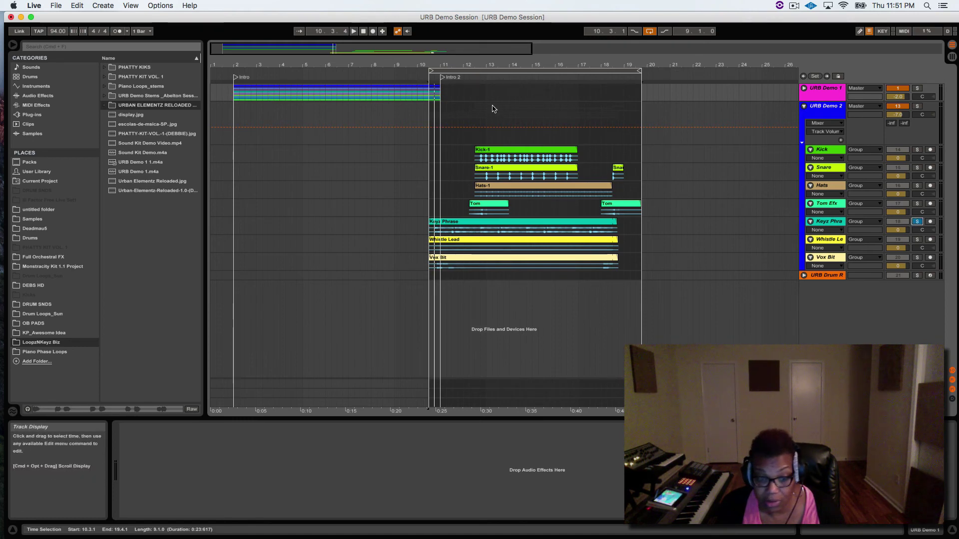
{"action": "key", "text": "space"}
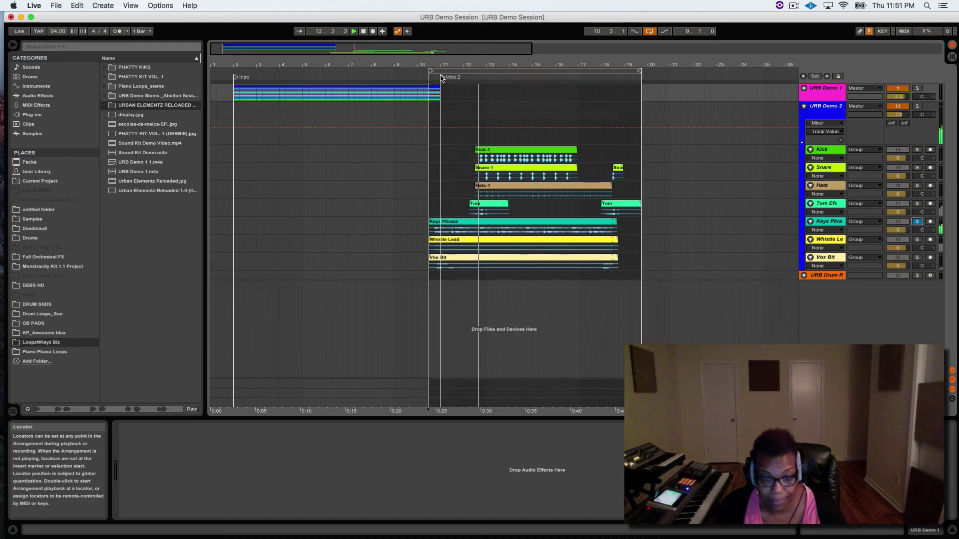
Unsolo Keyz Phrase, then solo Whistle Lead and finally Vox Bit.
{"action": "left_click", "coordinate": [918, 222]}
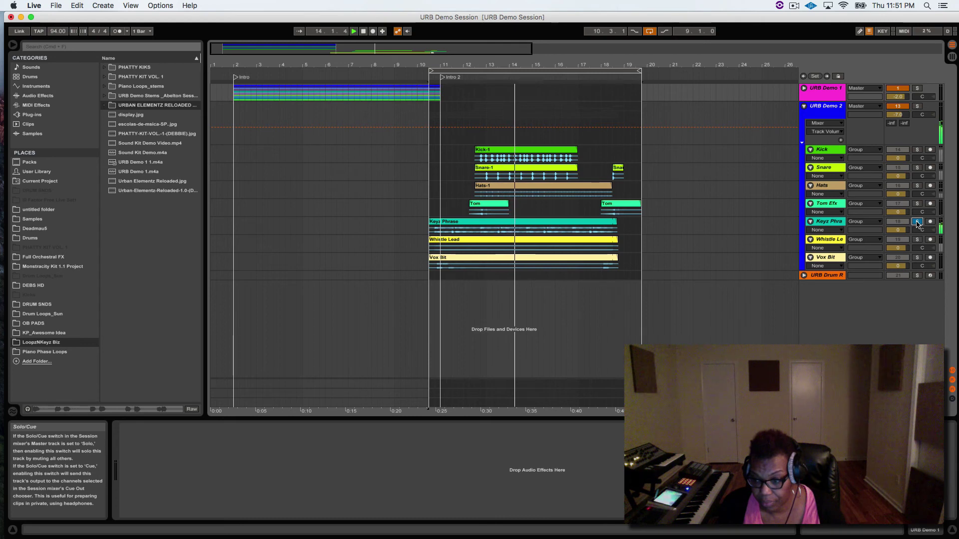
{"action": "left_click", "coordinate": [918, 241]}
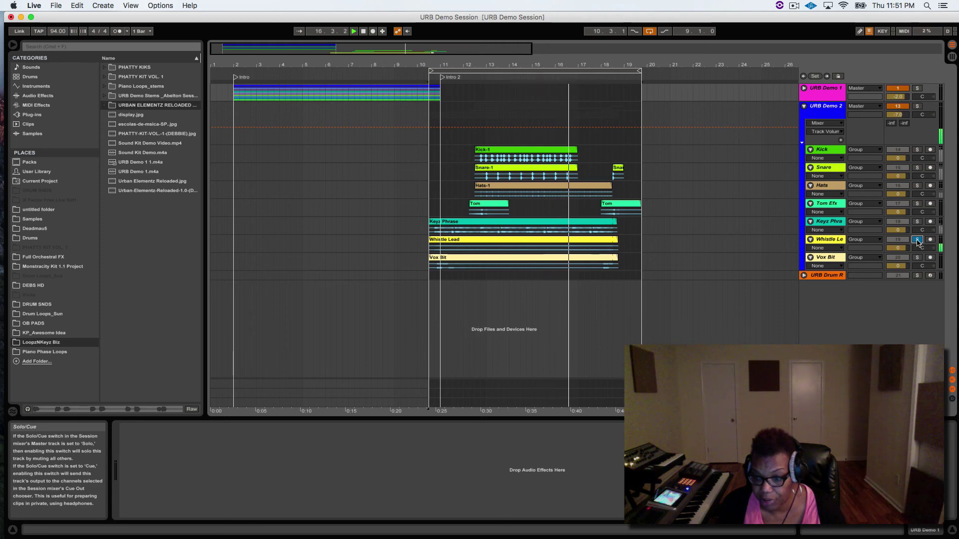
{"action": "left_click", "coordinate": [918, 258]}
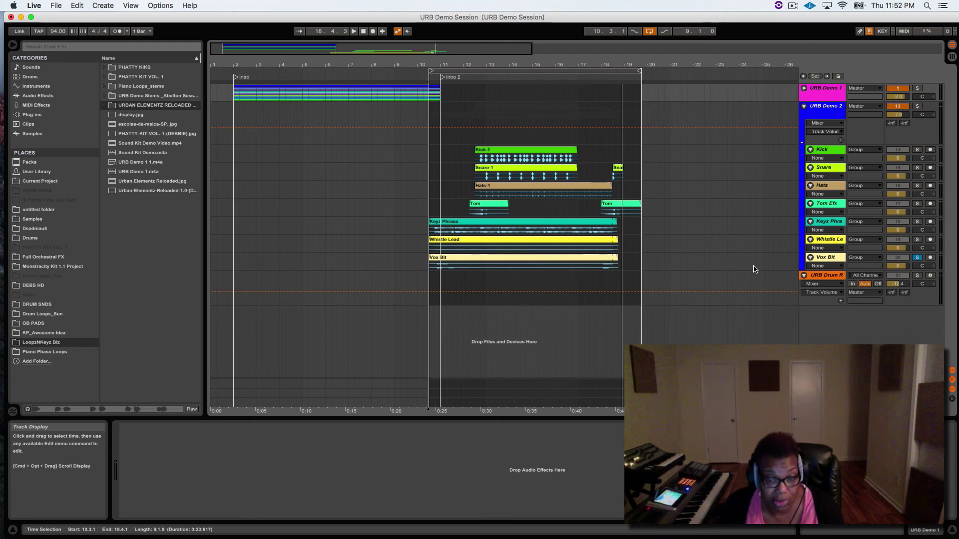
Show the URB Drum Rack's pads in Detail View, then fold the URB Demo 2 group.
{"action": "left_click", "coordinate": [824, 277]}
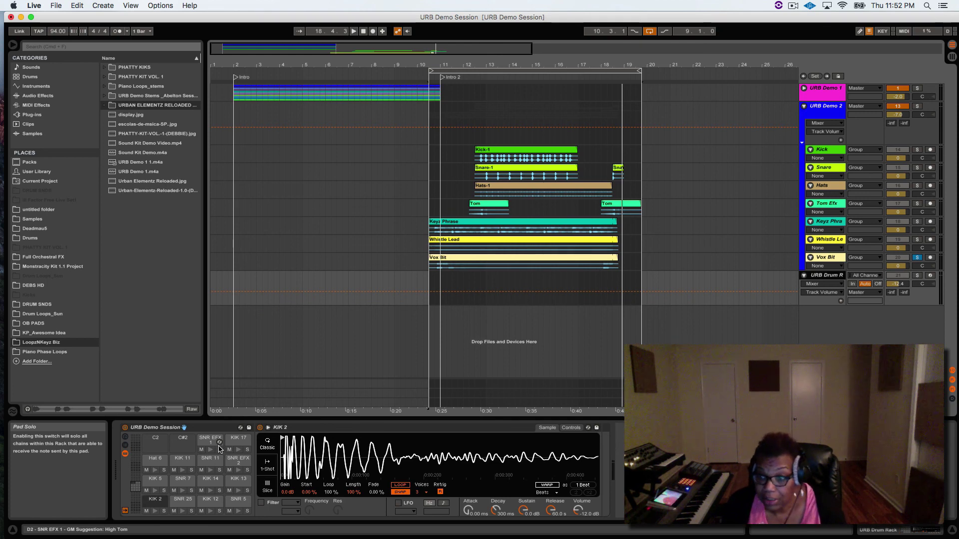
{"action": "left_click", "coordinate": [804, 106]}
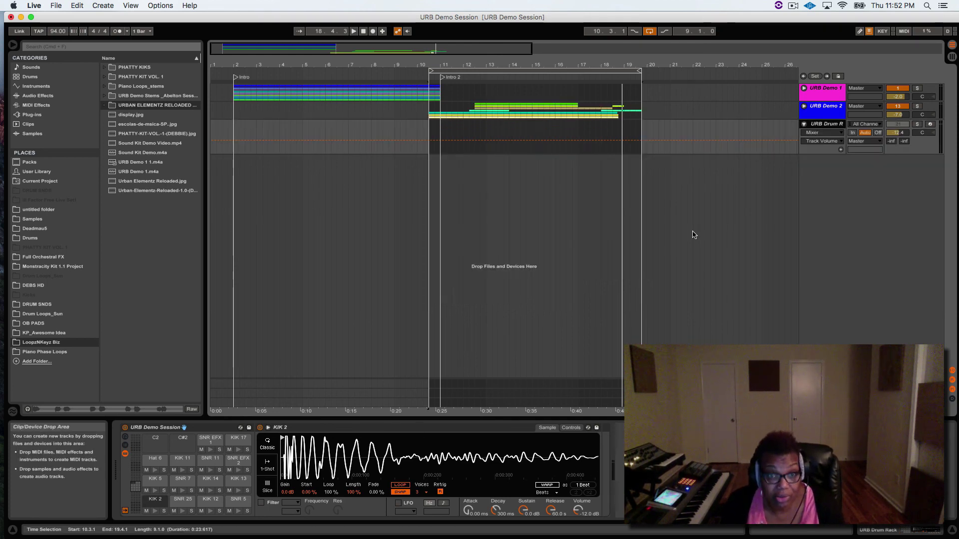